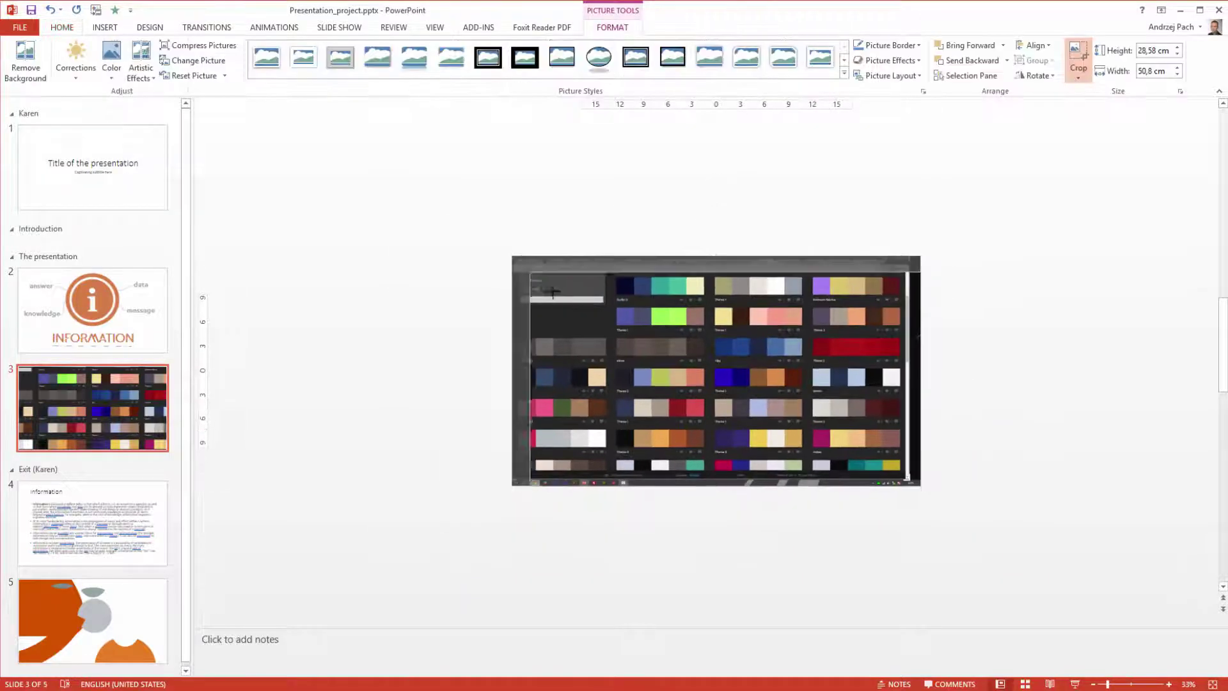
Step: Trial-crop the screenshot to the lower-right palettes, then step between slides 3 and 2
{"action": "left_click_drag", "start_coordinate": [553, 293], "coordinate": [615, 399]}
{"action": "left_click", "coordinate": [874, 277]}
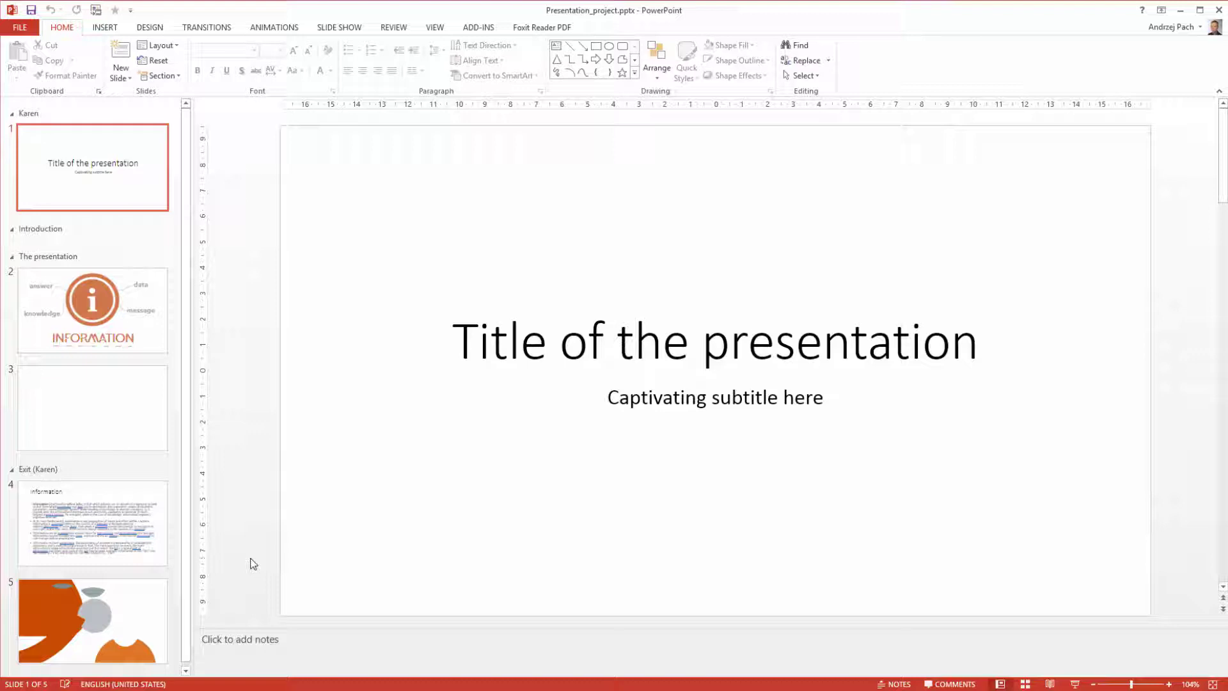
{"action": "key", "text": "Down"}
{"action": "key", "text": "Down"}
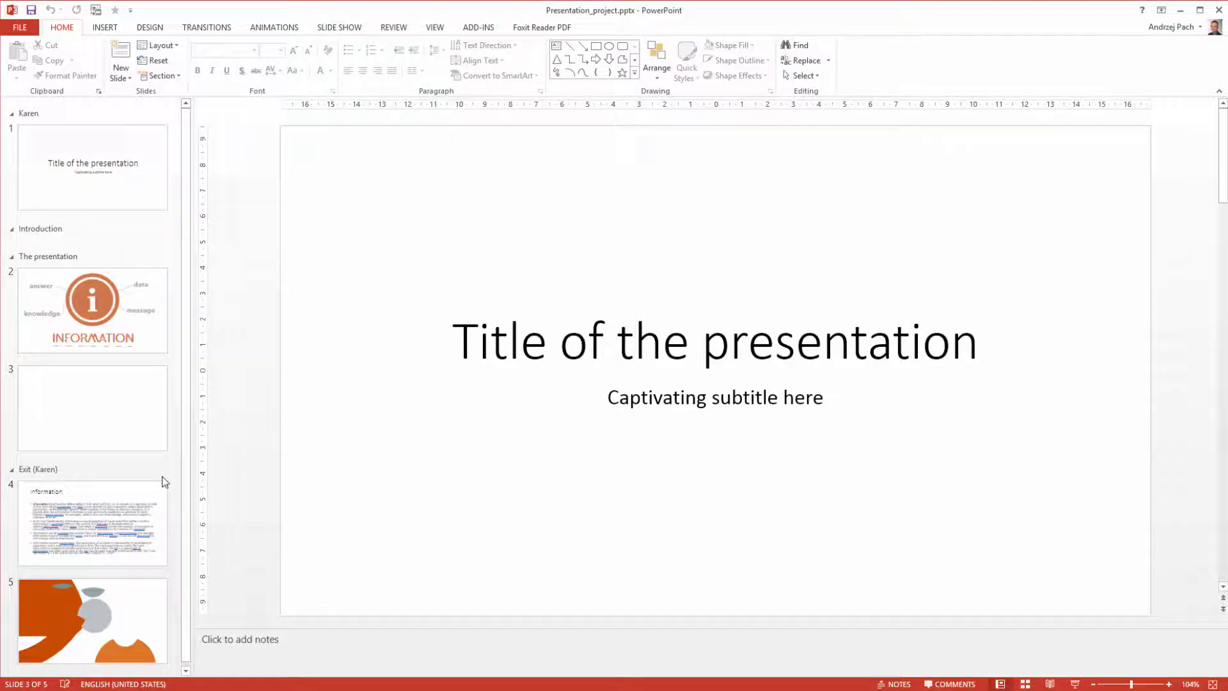
{"action": "key", "text": "Up"}
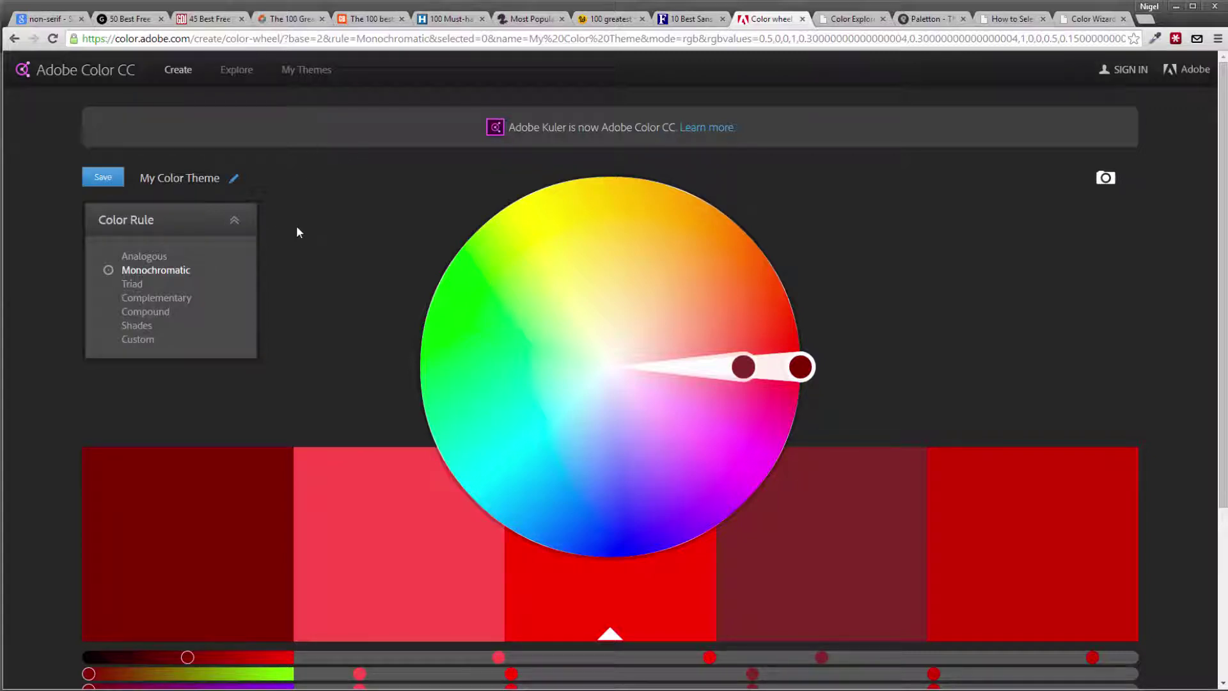
Step: Spin the base colour around the wheel so the Monochromatic theme turns golden yellow, with olive-grey 7F7559 fourth
{"action": "left_click_drag", "start_coordinate": [603, 387], "coordinate": [617, 309]}
{"action": "scroll", "coordinate": [636, 405], "scroll_direction": "down", "scroll_amount": 1}
{"action": "scroll", "coordinate": [636, 406], "scroll_direction": "down", "scroll_amount": 1}
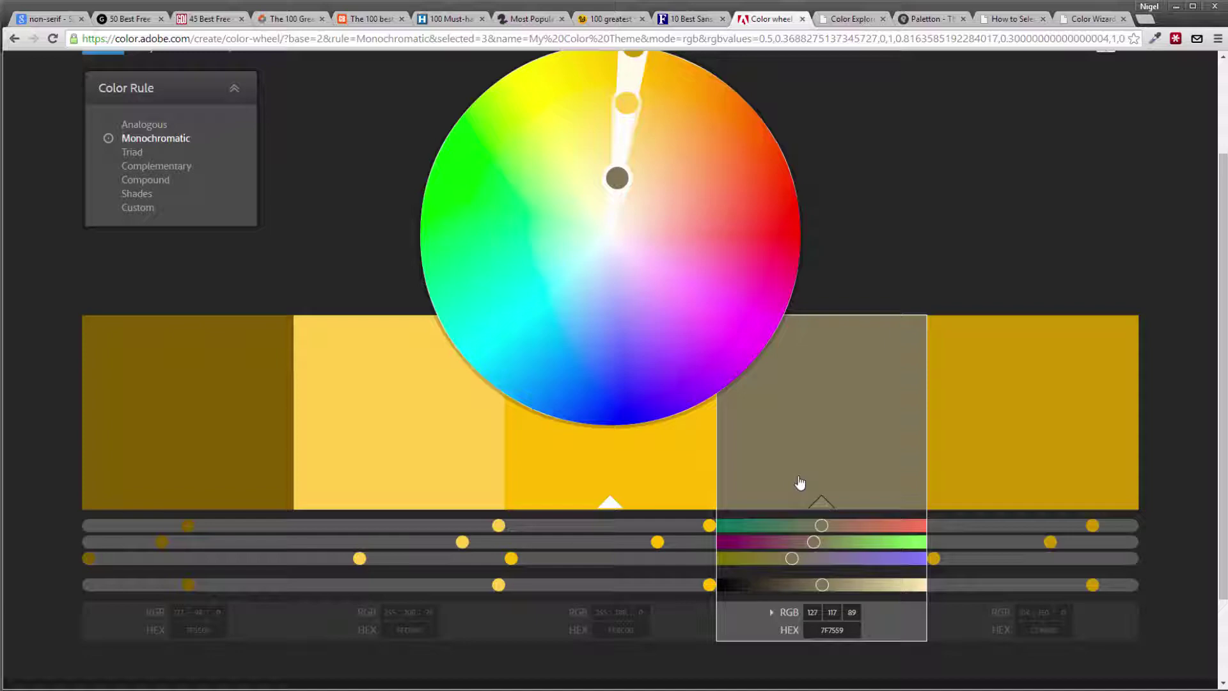
{"action": "scroll", "coordinate": [671, 463], "scroll_direction": "down", "scroll_amount": 2}
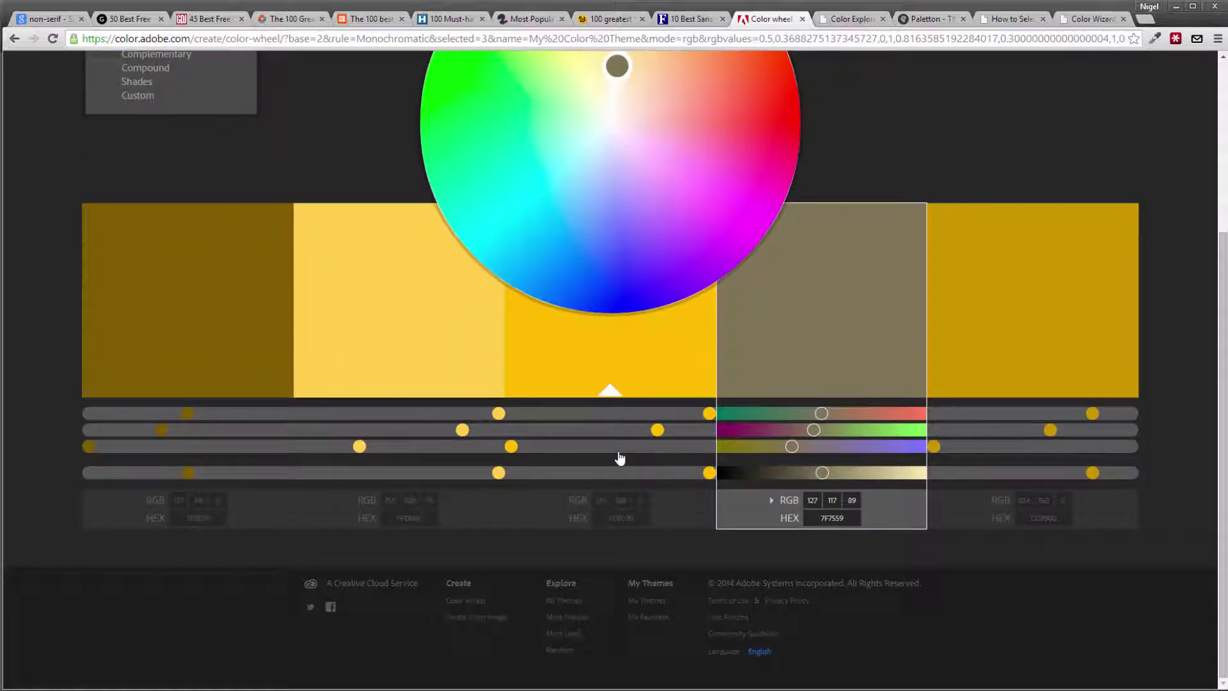
{"action": "scroll", "coordinate": [412, 458], "scroll_direction": "up", "scroll_amount": 4}
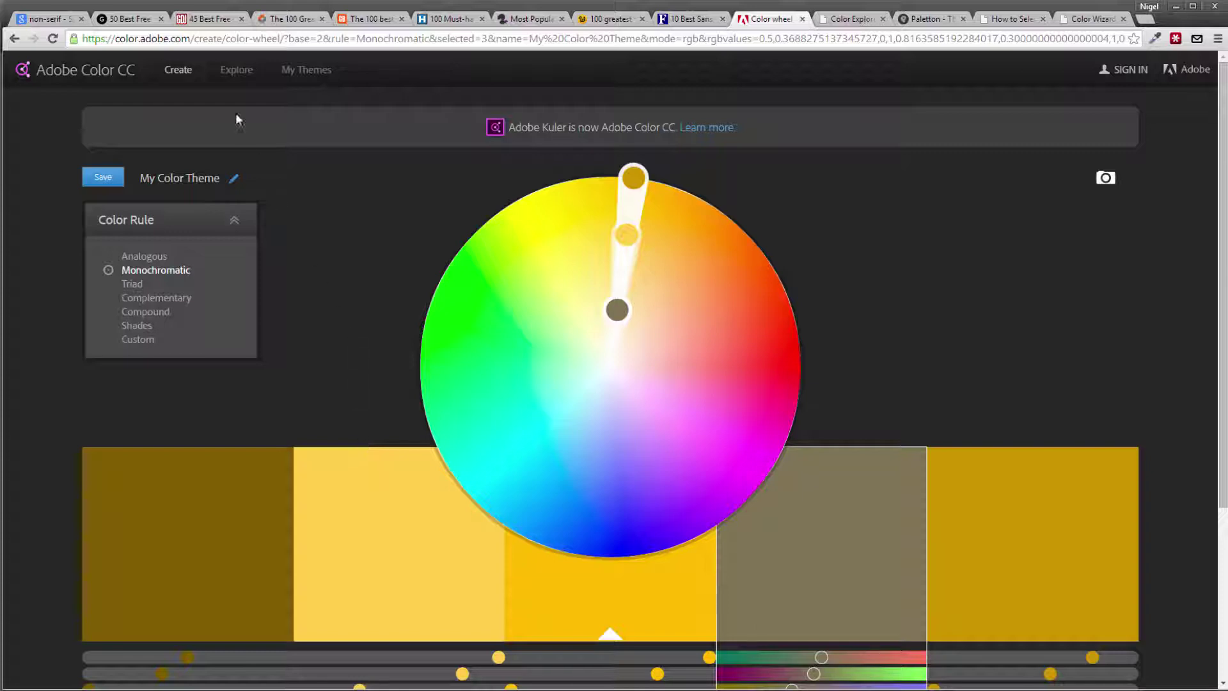
Step: Open Adobe Color's Explore gallery and browse the shared theme swatches
{"action": "left_click", "coordinate": [236, 72]}
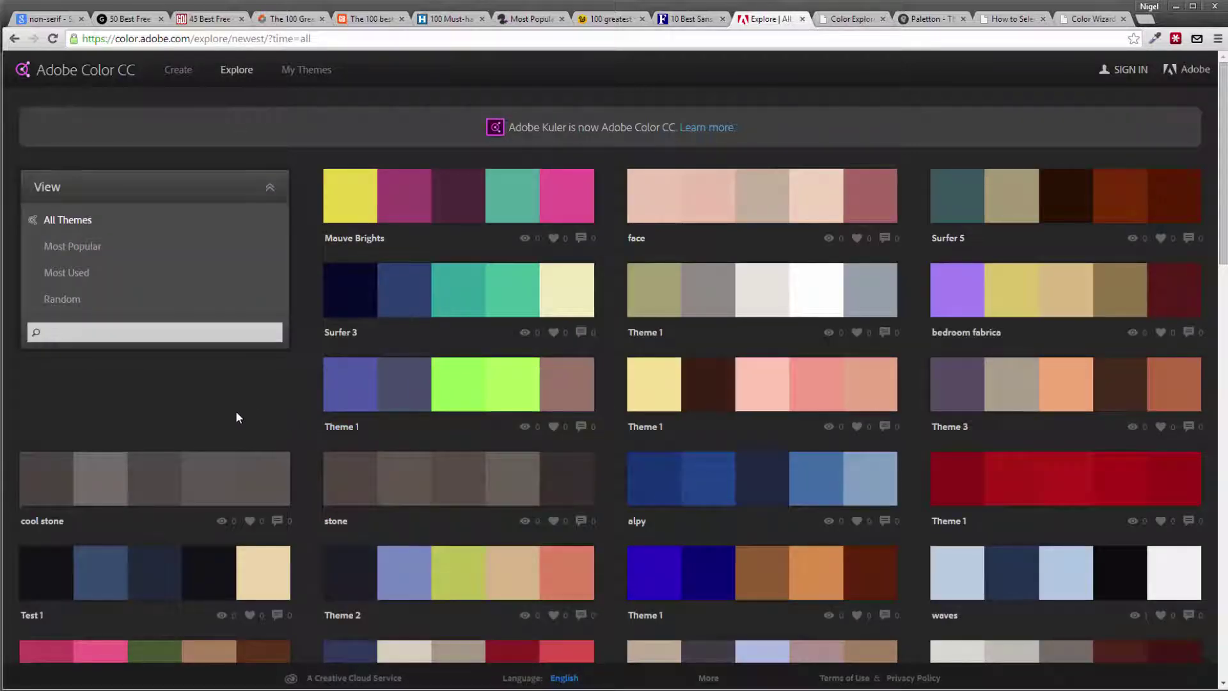
{"action": "mouse_move", "coordinate": [451, 211]}
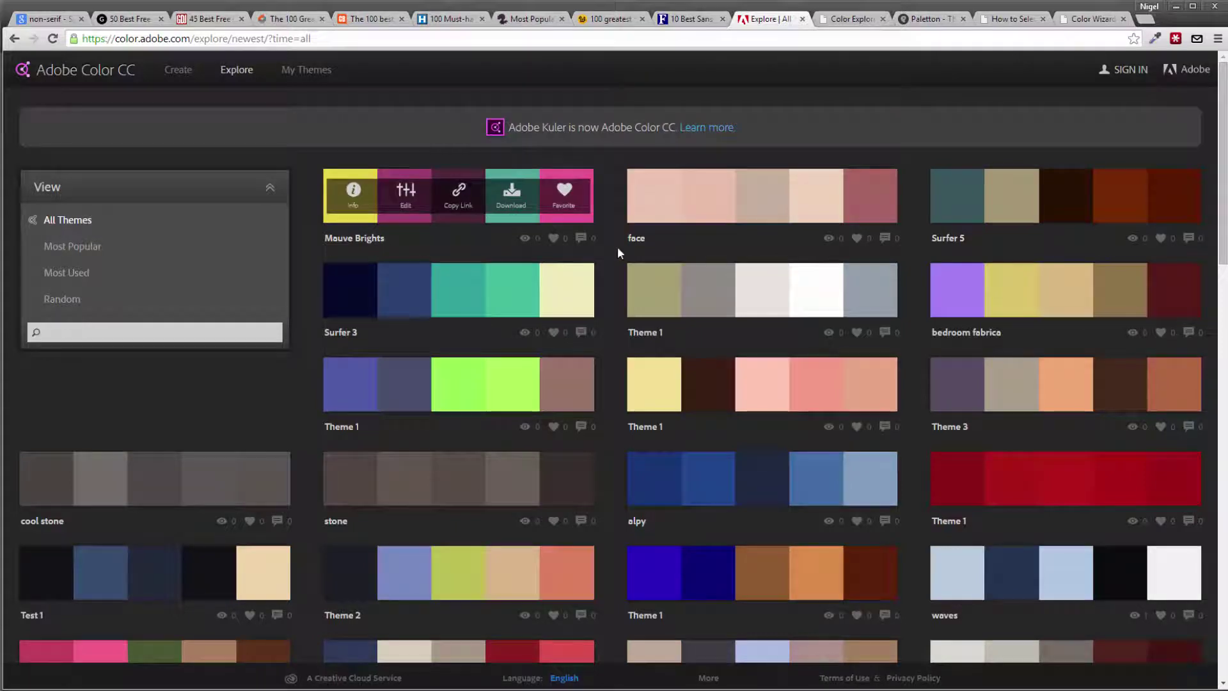
{"action": "scroll", "coordinate": [190, 393], "scroll_direction": "down", "scroll_amount": 3}
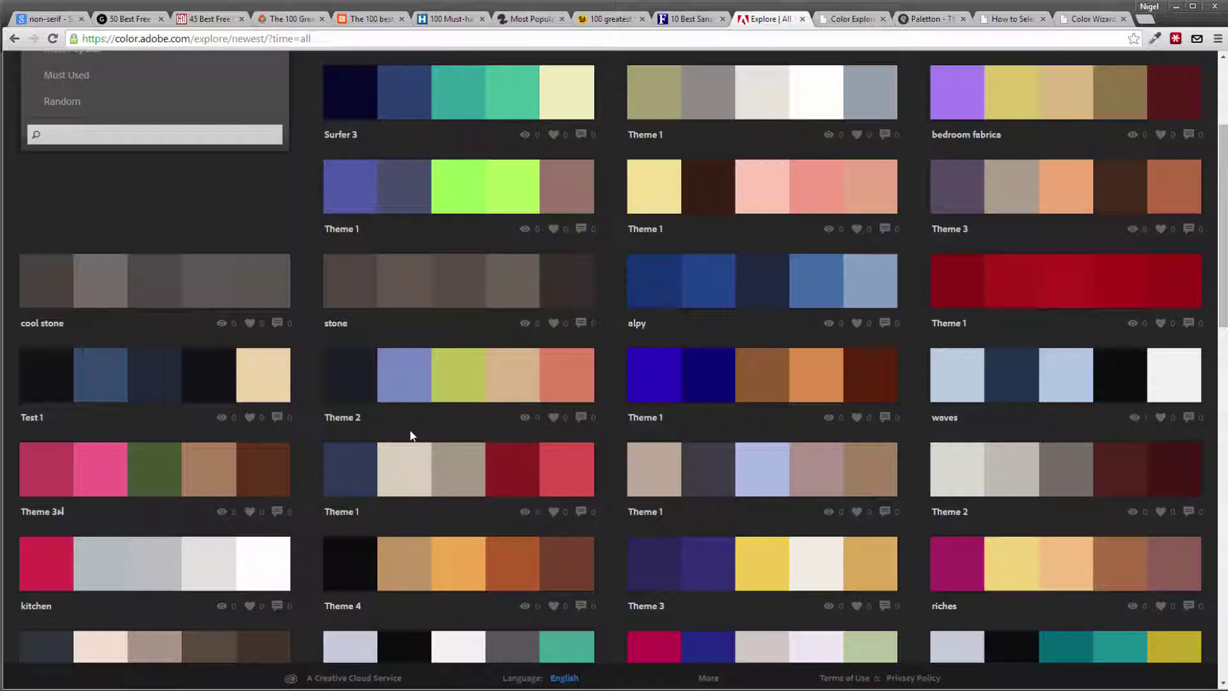
{"action": "mouse_move", "coordinate": [417, 471]}
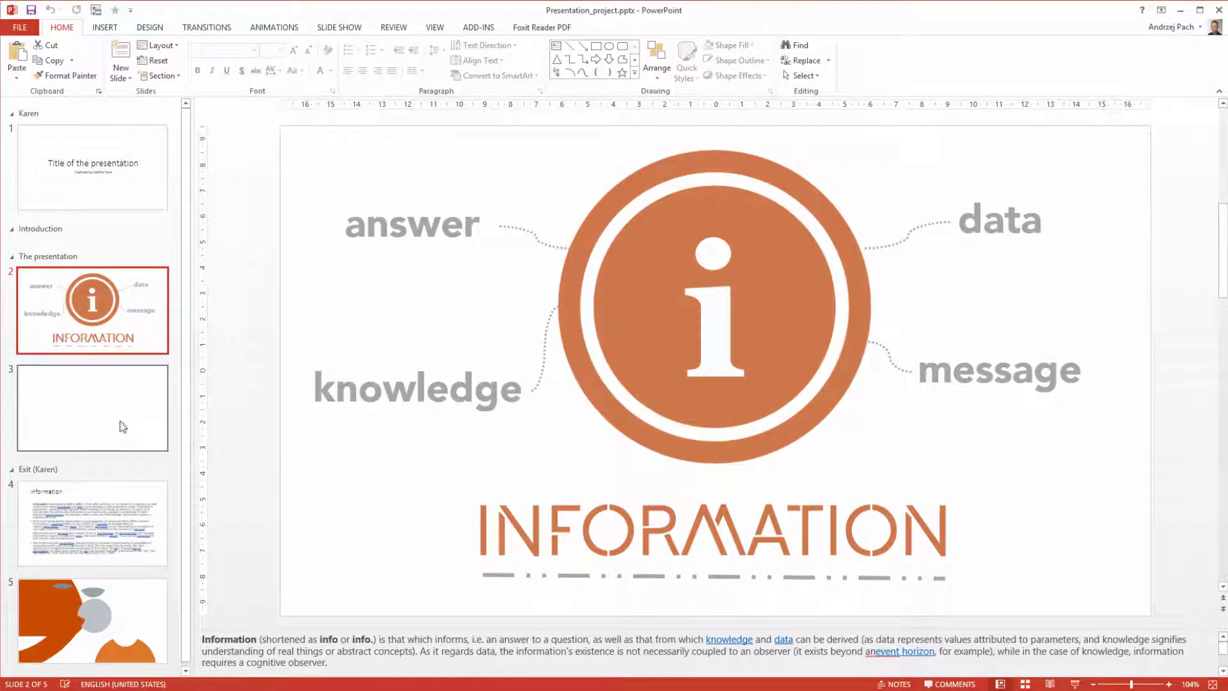
Step: Paste the Adobe Color screenshot onto slide 3
{"action": "left_click", "coordinate": [123, 426]}
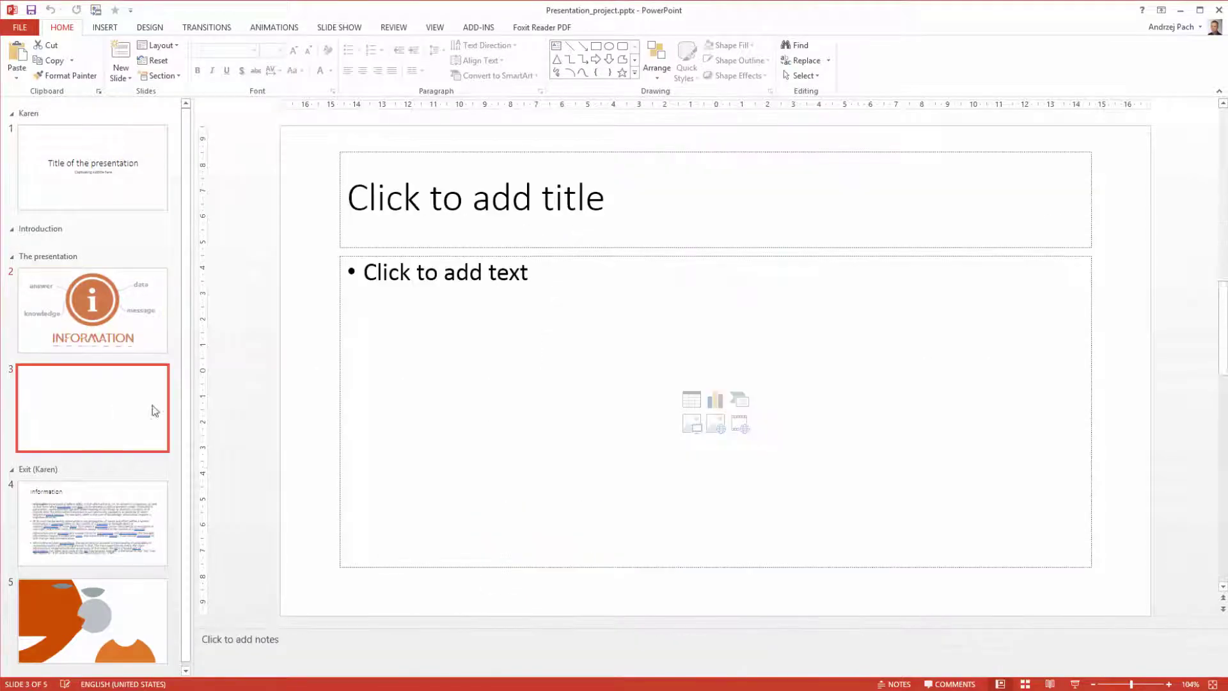
{"action": "key", "text": "ctrl+v"}
{"action": "scroll", "coordinate": [615, 444], "scroll_direction": "down", "scroll_amount": 5}
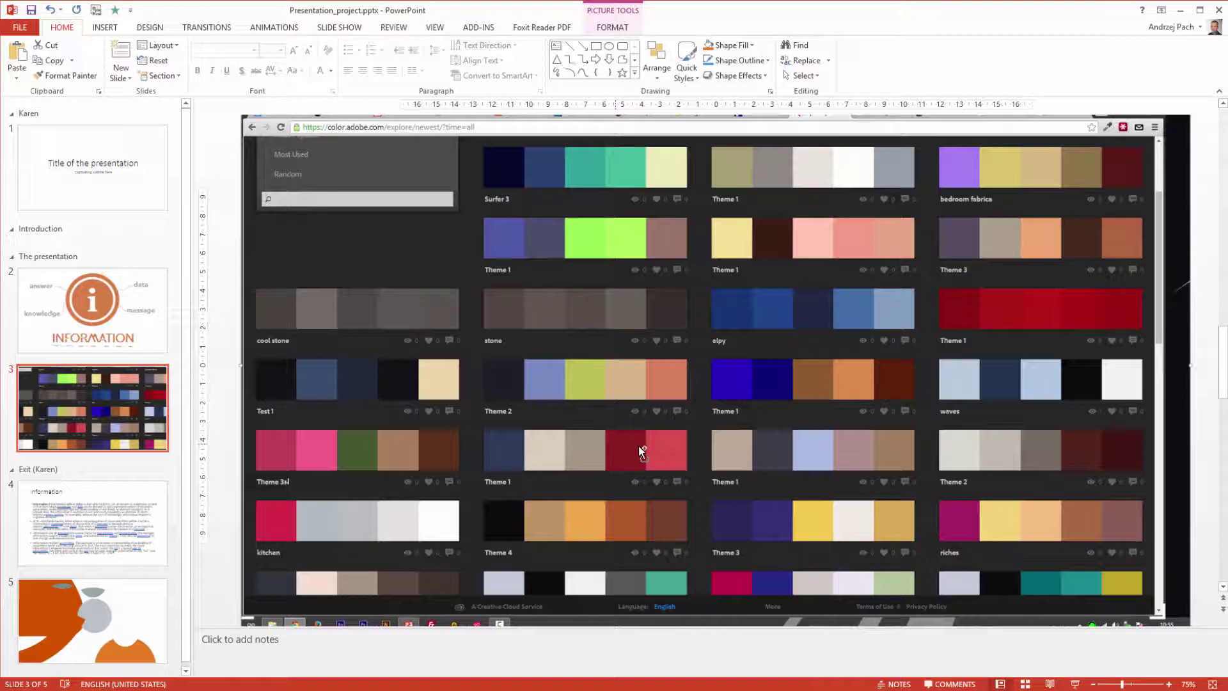
{"action": "scroll", "coordinate": [602, 425], "scroll_direction": "down", "scroll_amount": 2}
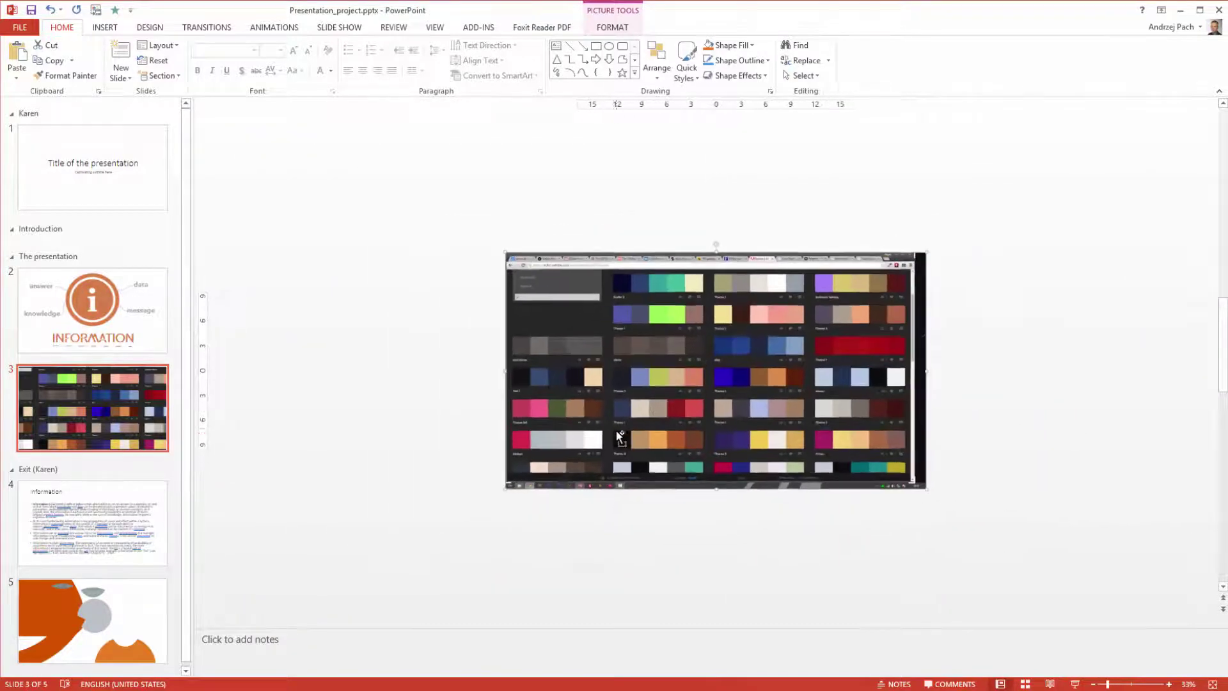
Step: Crop the screenshot down to a single five-swatch navy-beige-red palette row
{"action": "left_click", "coordinate": [621, 3]}
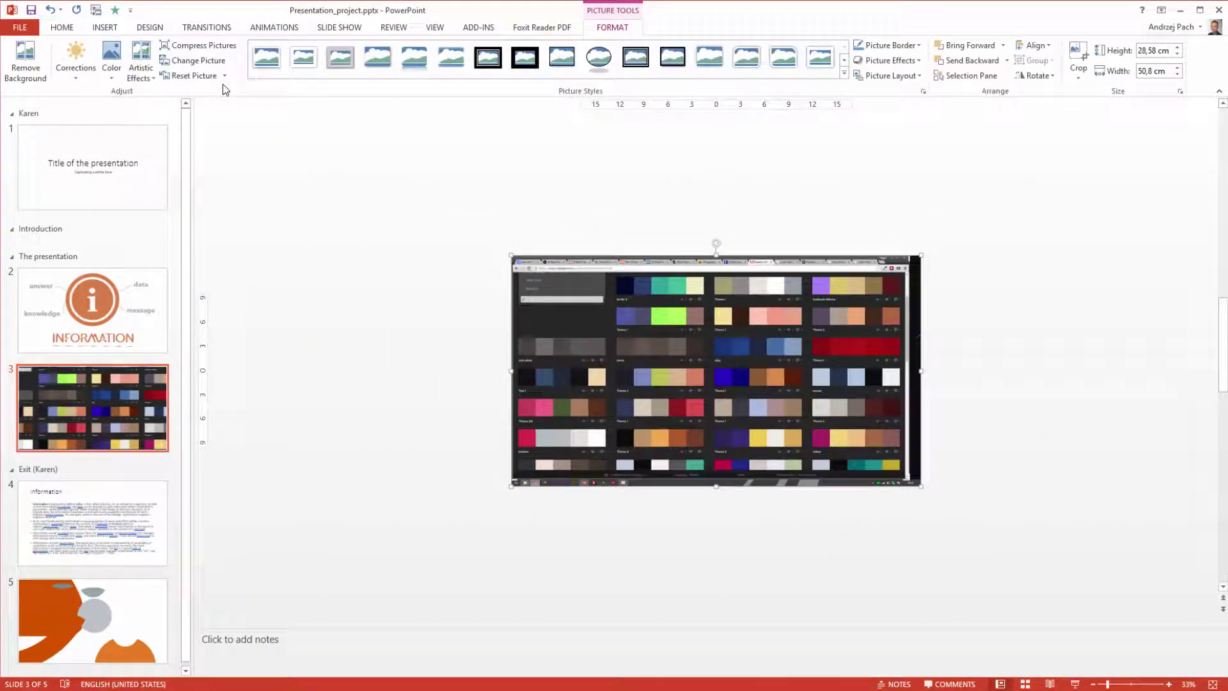
{"action": "left_click", "coordinate": [1078, 59]}
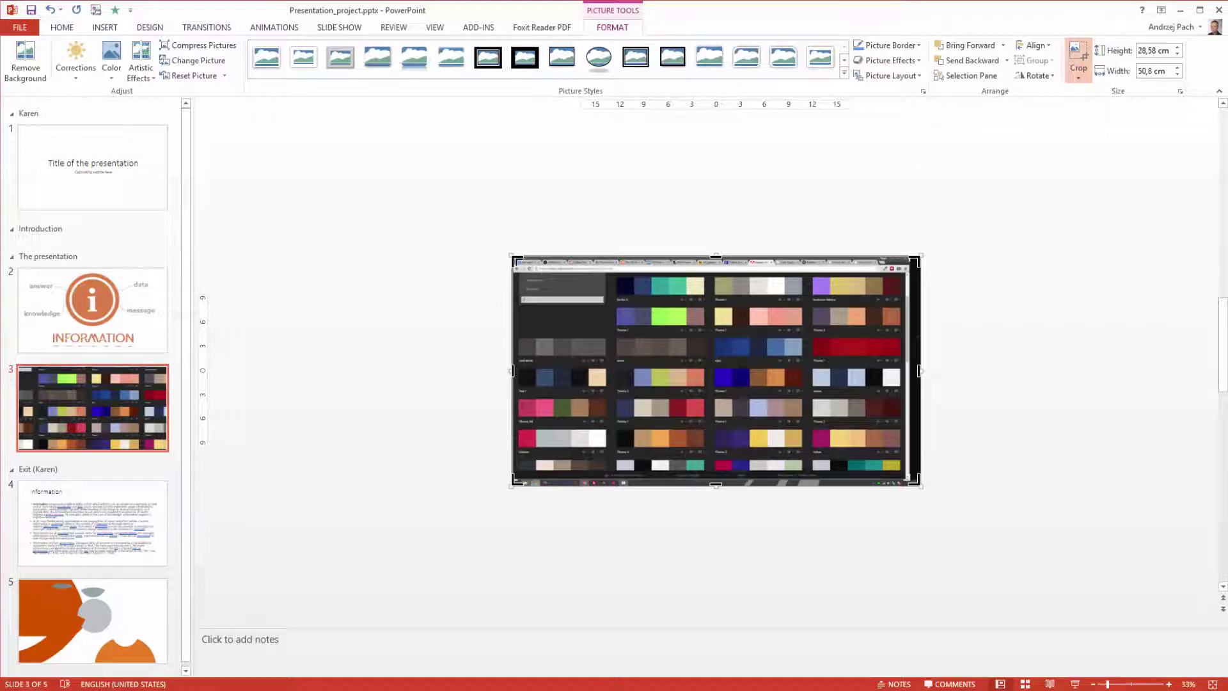
{"action": "left_click_drag", "start_coordinate": [513, 259], "coordinate": [615, 396]}
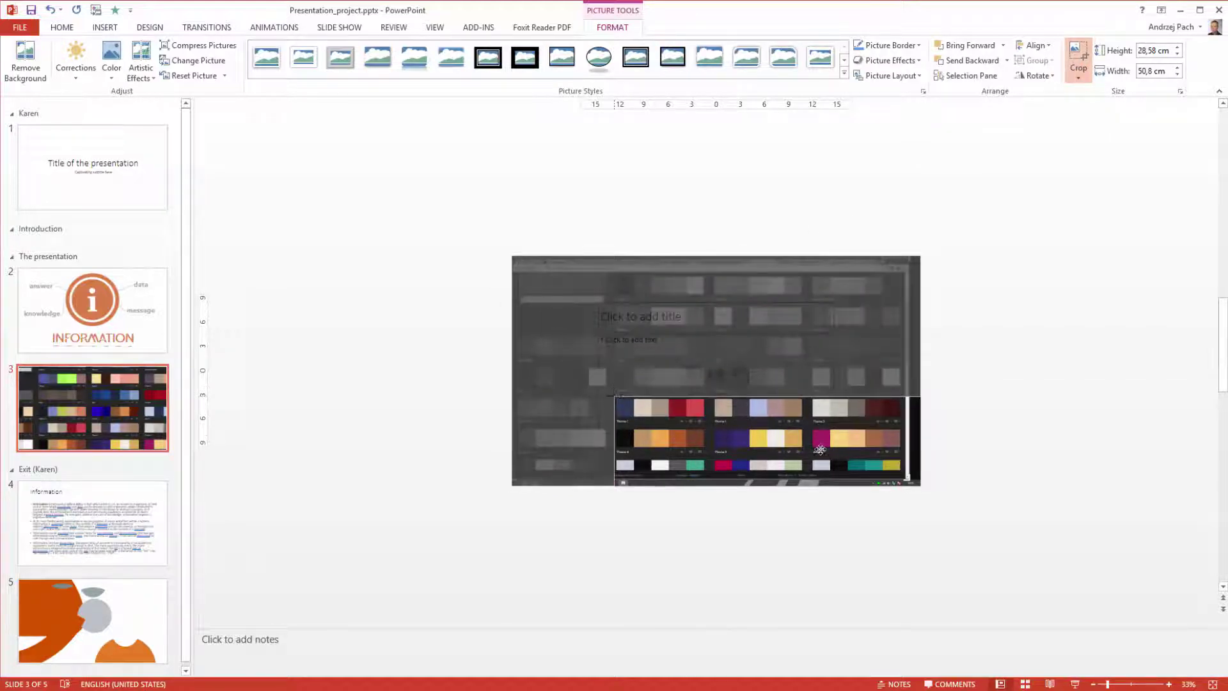
{"action": "left_click_drag", "start_coordinate": [919, 484], "coordinate": [779, 496]}
{"action": "left_click", "coordinate": [652, 425]}
Step: Fill slide 3's background with the palette's beige, sampled with the eyedropper
{"action": "left_click", "coordinate": [921, 471]}
{"action": "scroll", "coordinate": [926, 479], "scroll_direction": "up", "scroll_amount": 4}
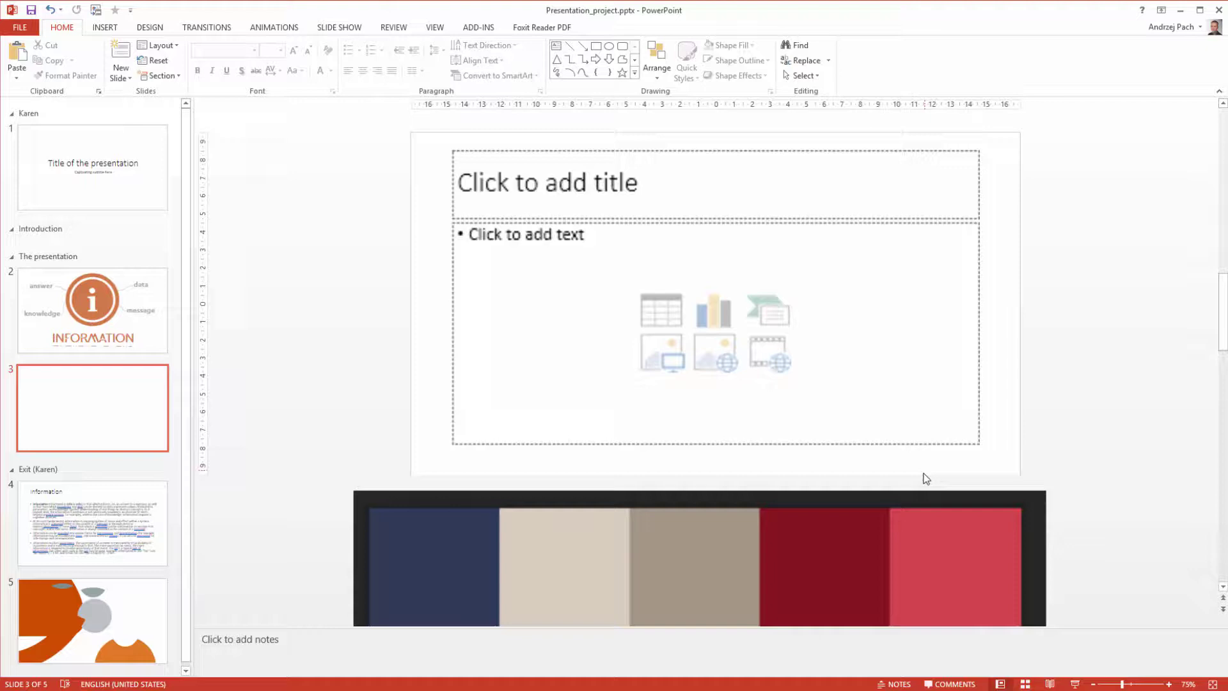
{"action": "scroll", "coordinate": [926, 478], "scroll_direction": "down", "scroll_amount": 3}
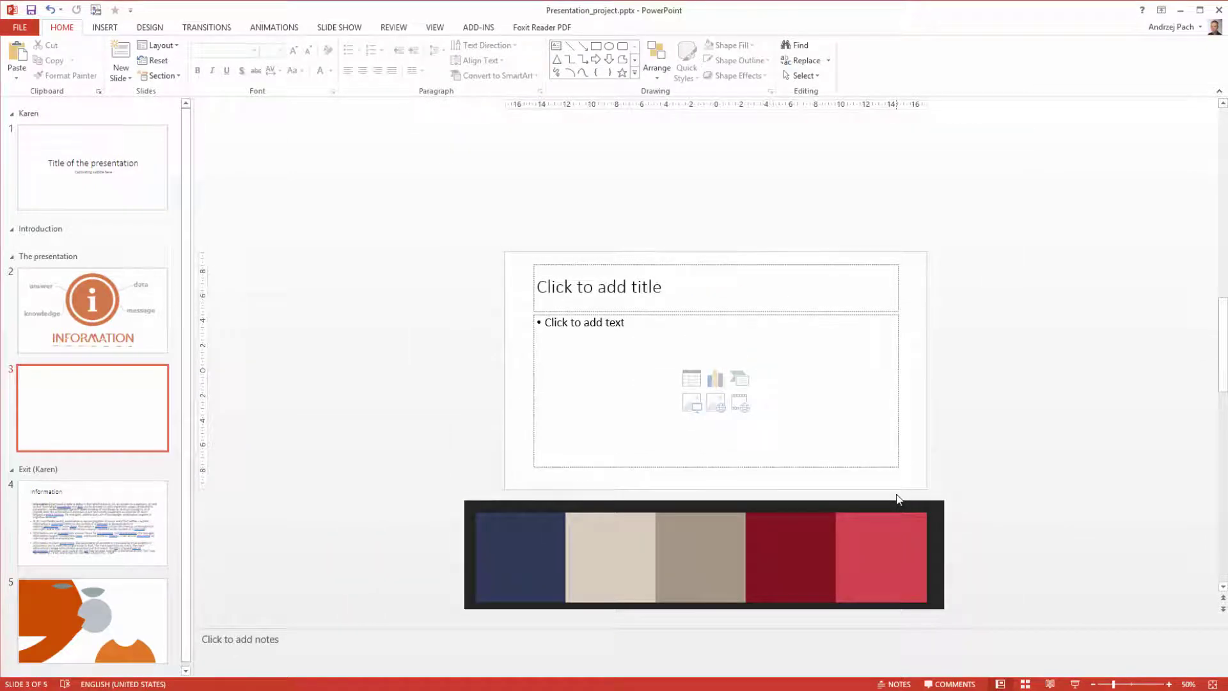
{"action": "right_click", "coordinate": [907, 353]}
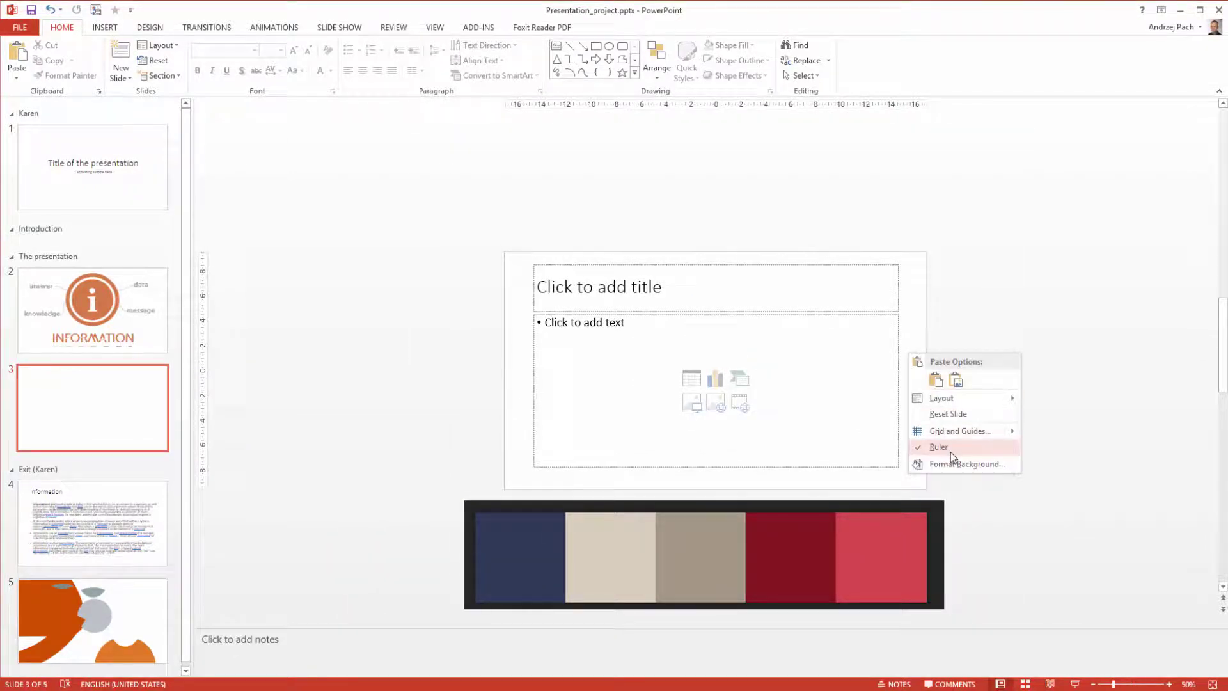
{"action": "left_click", "coordinate": [954, 463]}
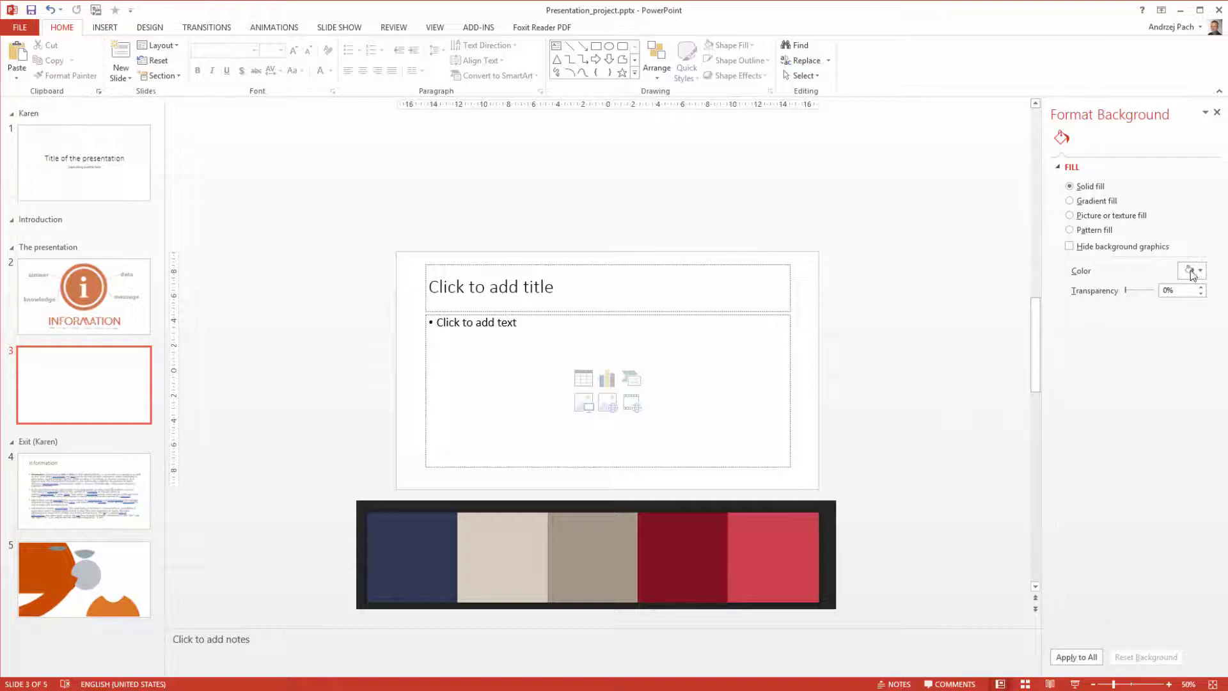
{"action": "left_click", "coordinate": [1191, 272]}
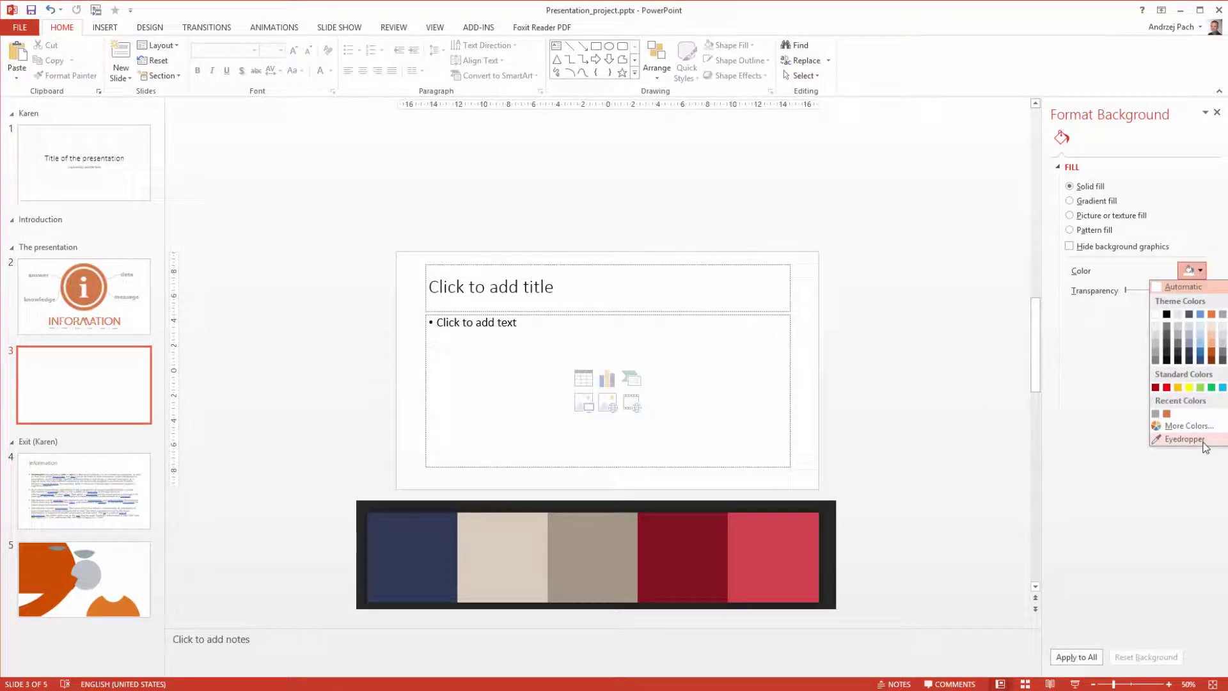
{"action": "left_click", "coordinate": [1183, 439]}
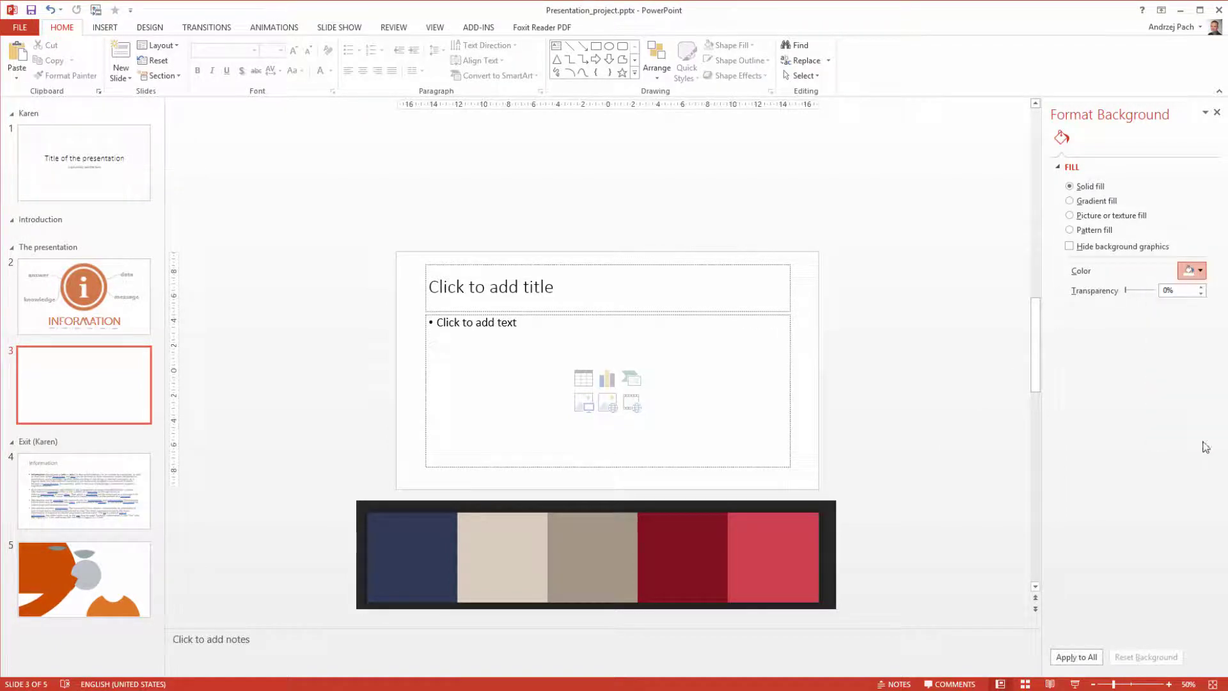
{"action": "left_click", "coordinate": [508, 547]}
Step: Delete both empty placeholders and move the palette strip to the top of the slide
{"action": "left_click_drag", "start_coordinate": [324, 195], "coordinate": [841, 500]}
{"action": "key", "text": "Delete"}
{"action": "left_click_drag", "start_coordinate": [624, 511], "coordinate": [591, 168]}
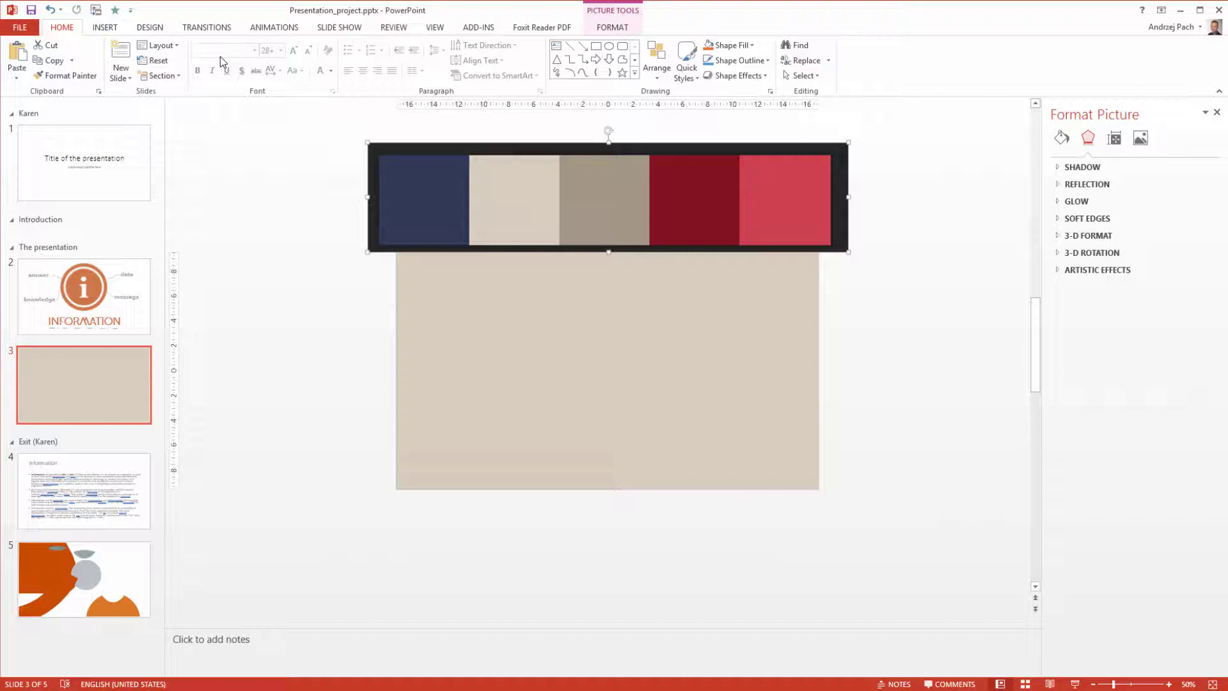
Step: Draw a text box below the palette and type 'asdasdsadsaasdsadas'
{"action": "left_click", "coordinate": [115, 26]}
{"action": "left_click", "coordinate": [501, 61]}
{"action": "left_click_drag", "start_coordinate": [499, 373], "coordinate": [674, 433]}
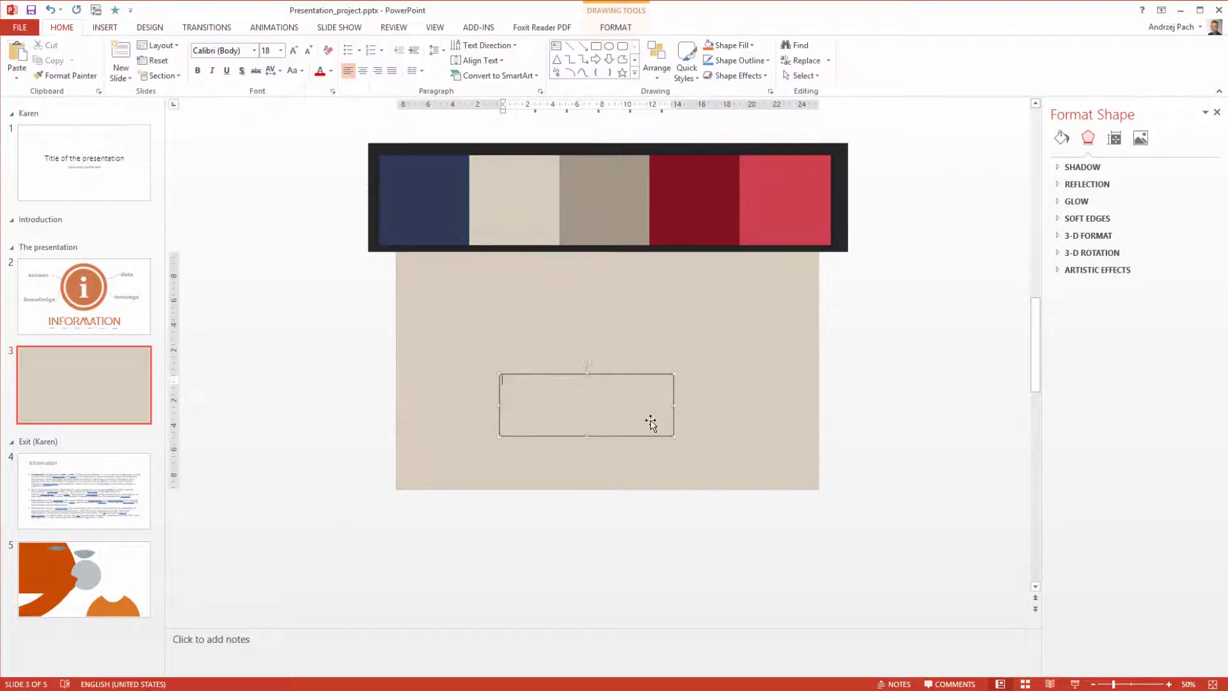
{"action": "type", "text": "asdasdsadsaasdsadas"}
{"action": "key", "text": "Escape"}
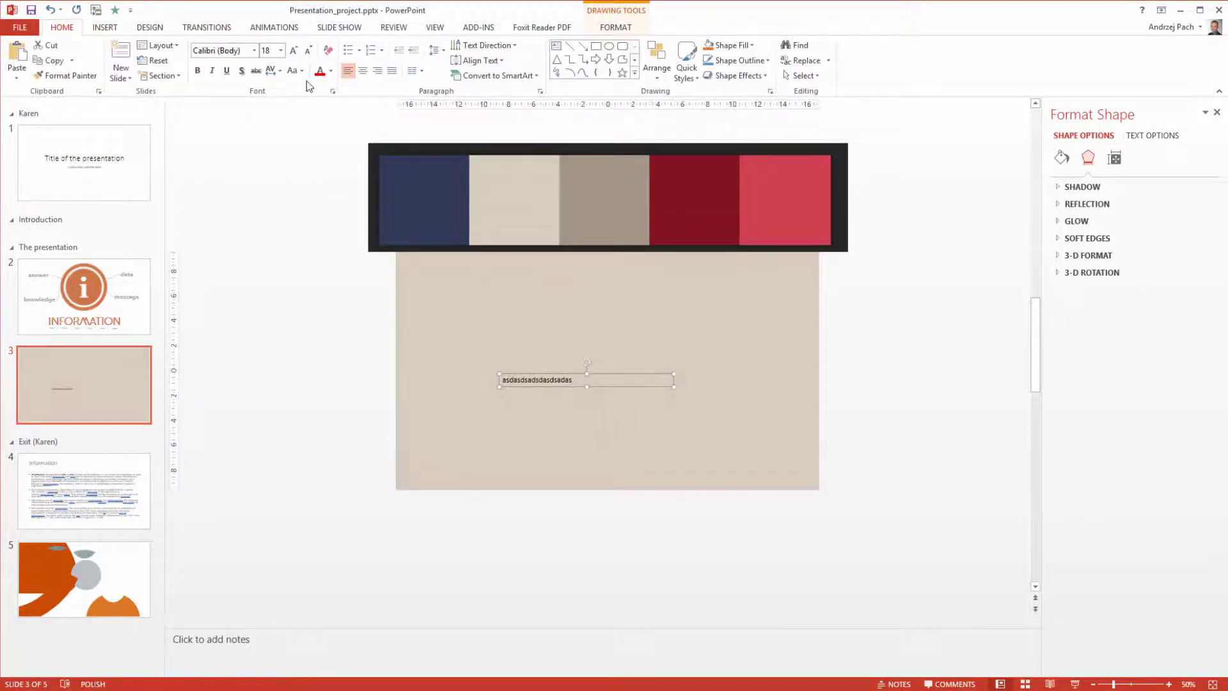
Step: Format the text as bold 60-pt Open Sans in the palette's dark red via eyedropper
{"action": "left_click", "coordinate": [240, 51]}
{"action": "type", "text": "Open Sans"}
{"action": "key", "text": "Return"}
{"action": "key", "text": "ctrl+shift+period"}
{"action": "key", "text": "ctrl+shift+period"}
{"action": "key", "text": "ctrl+shift+period"}
{"action": "key", "text": "ctrl+shift+period"}
{"action": "key", "text": "ctrl+shift+period"}
{"action": "key", "text": "ctrl+shift+period"}
{"action": "key", "text": "ctrl+shift+period"}
{"action": "key", "text": "ctrl+shift+period"}
{"action": "key", "text": "ctrl+shift+period"}
{"action": "key", "text": "ctrl+shift+period"}
{"action": "key", "text": "ctrl+b"}
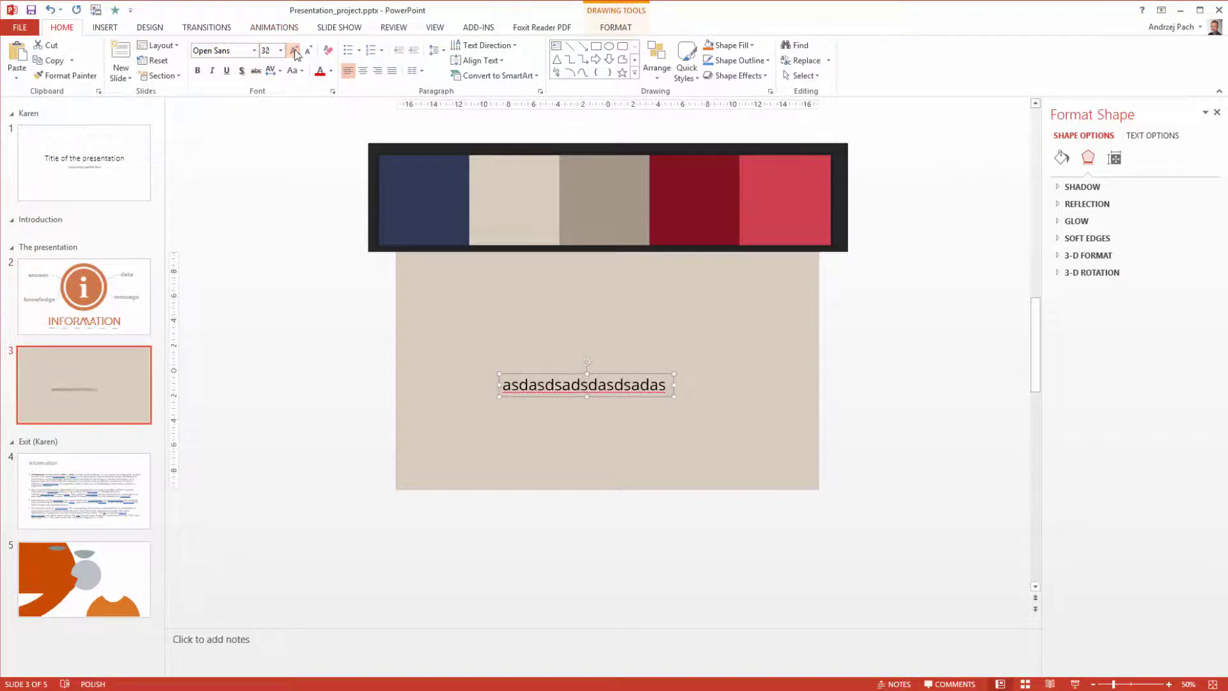
{"action": "left_click", "coordinate": [331, 71]}
{"action": "left_click", "coordinate": [352, 230]}
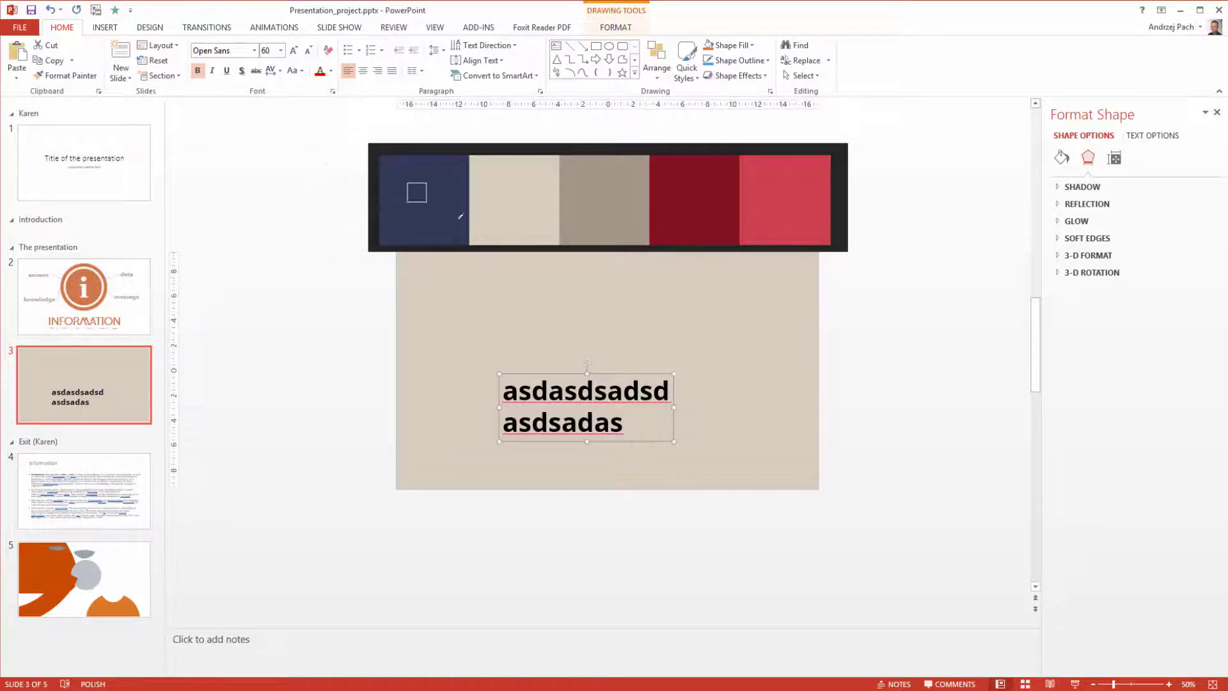
{"action": "left_click", "coordinate": [702, 191]}
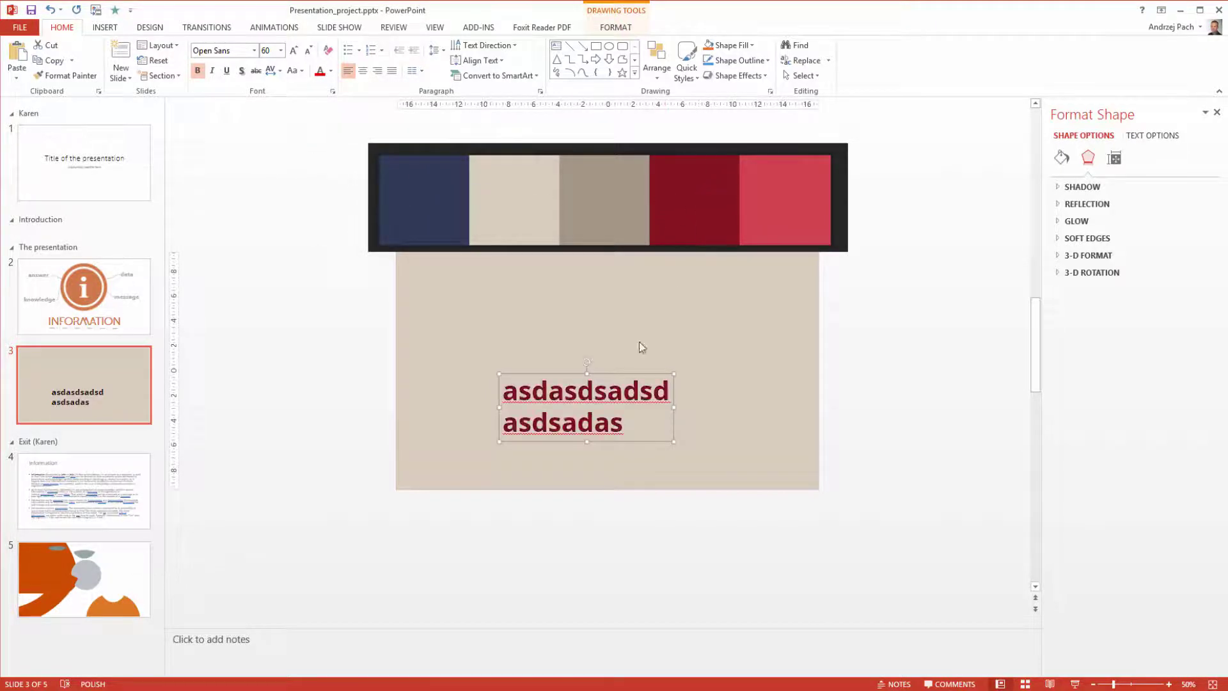
Step: Add the sample text to the dictionary, then remove an accidentally pasted screenshot
{"action": "right_click", "coordinate": [633, 380]}
{"action": "left_click", "coordinate": [665, 421]}
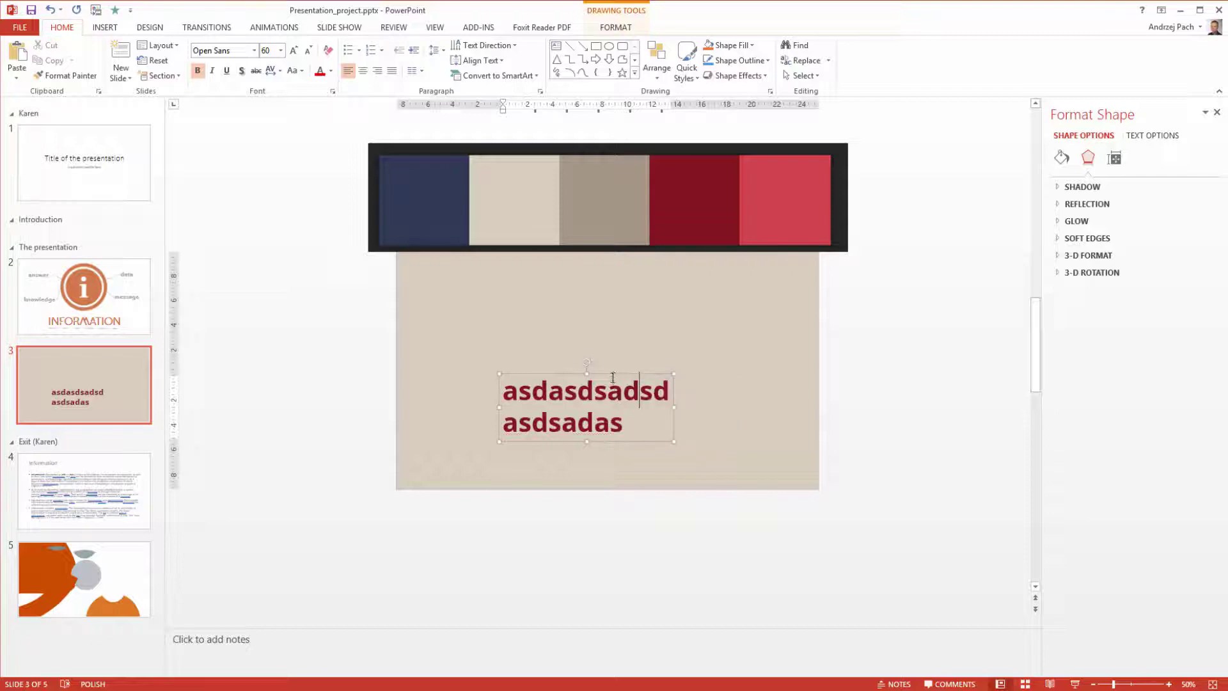
{"action": "key", "text": "ctrl+v"}
{"action": "key", "text": "Delete"}
Step: On ColorExplorer's Color Matching page, drag the RGB sliders to shift the palette from reds to greens
{"action": "mouse_move", "coordinate": [85, 687]}
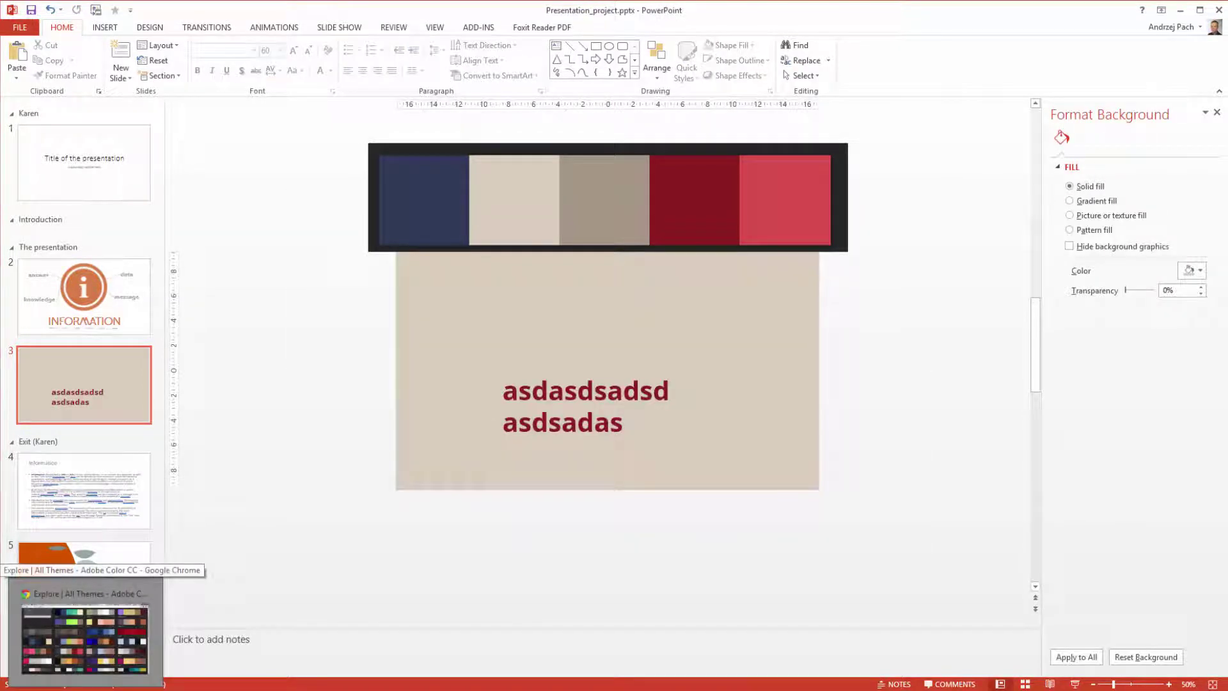
{"action": "left_click", "coordinate": [85, 636]}
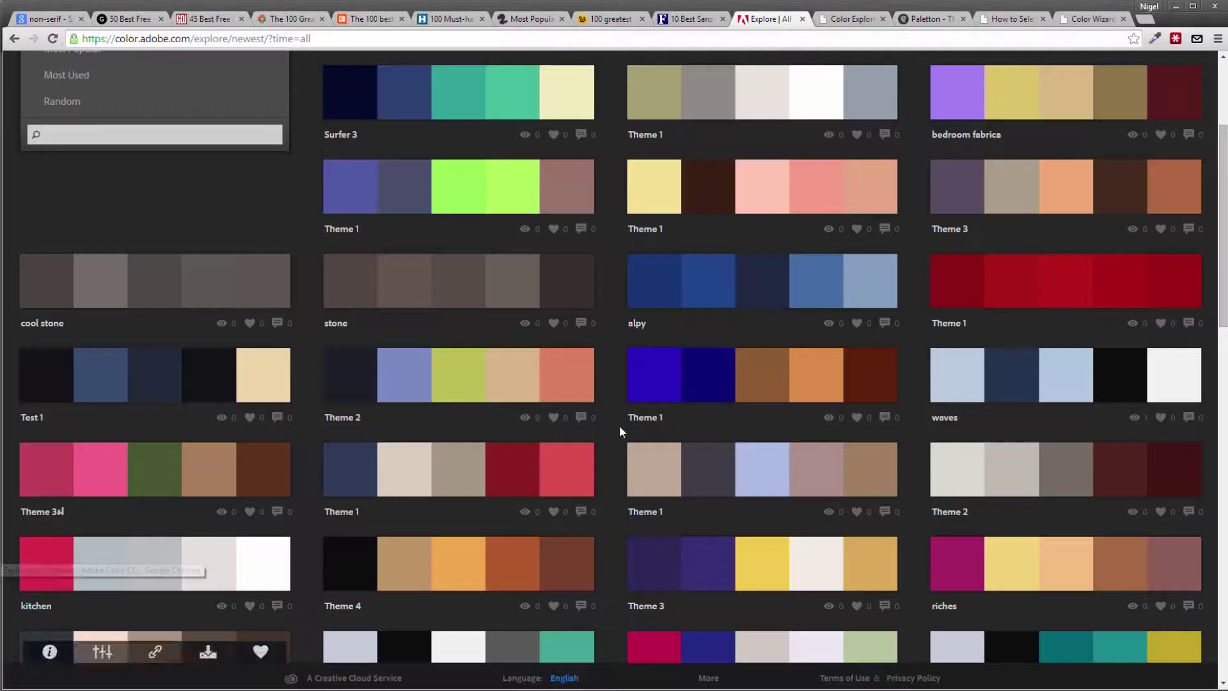
{"action": "left_click", "coordinate": [843, 20]}
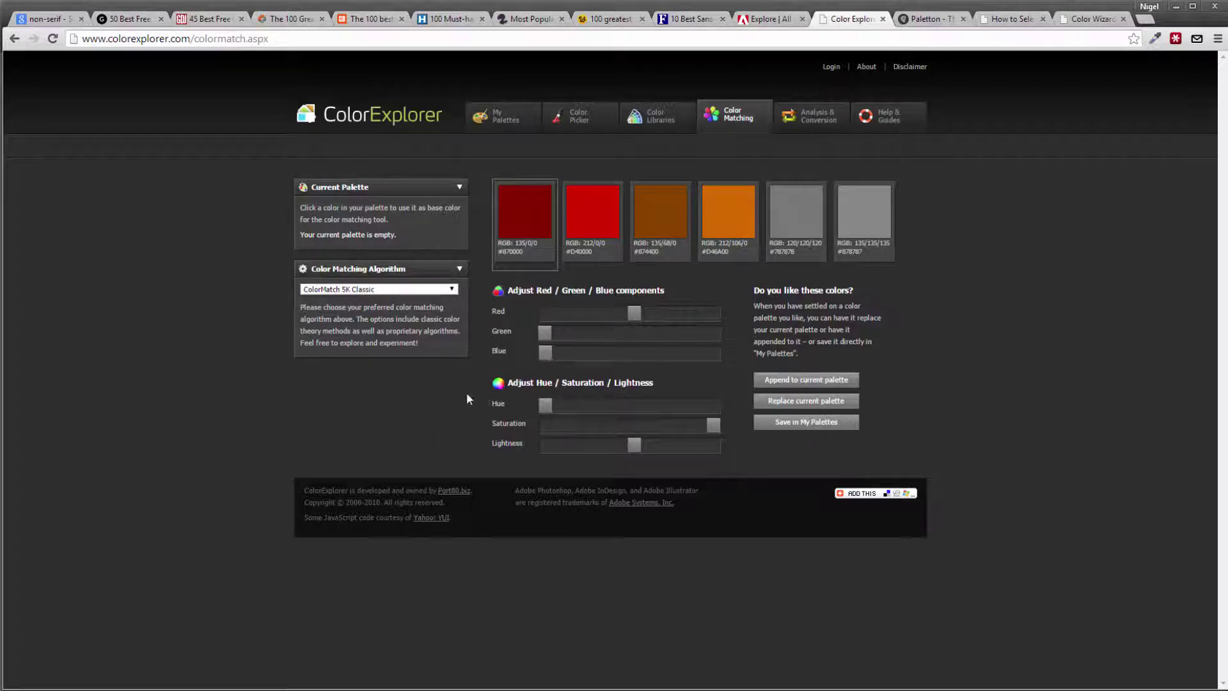
{"action": "left_click_drag", "start_coordinate": [634, 320], "coordinate": [607, 340]}
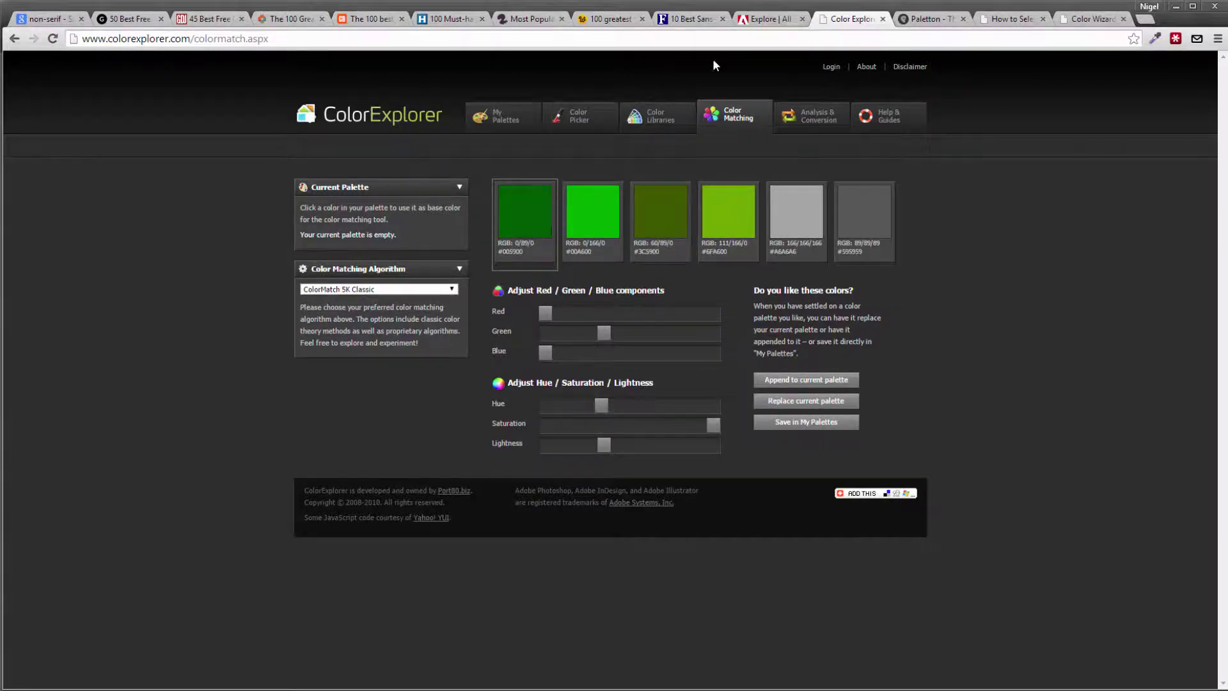
Step: Check the first green swatch's options, then return to the Adobe Color theme browser
{"action": "left_click", "coordinate": [755, 23]}
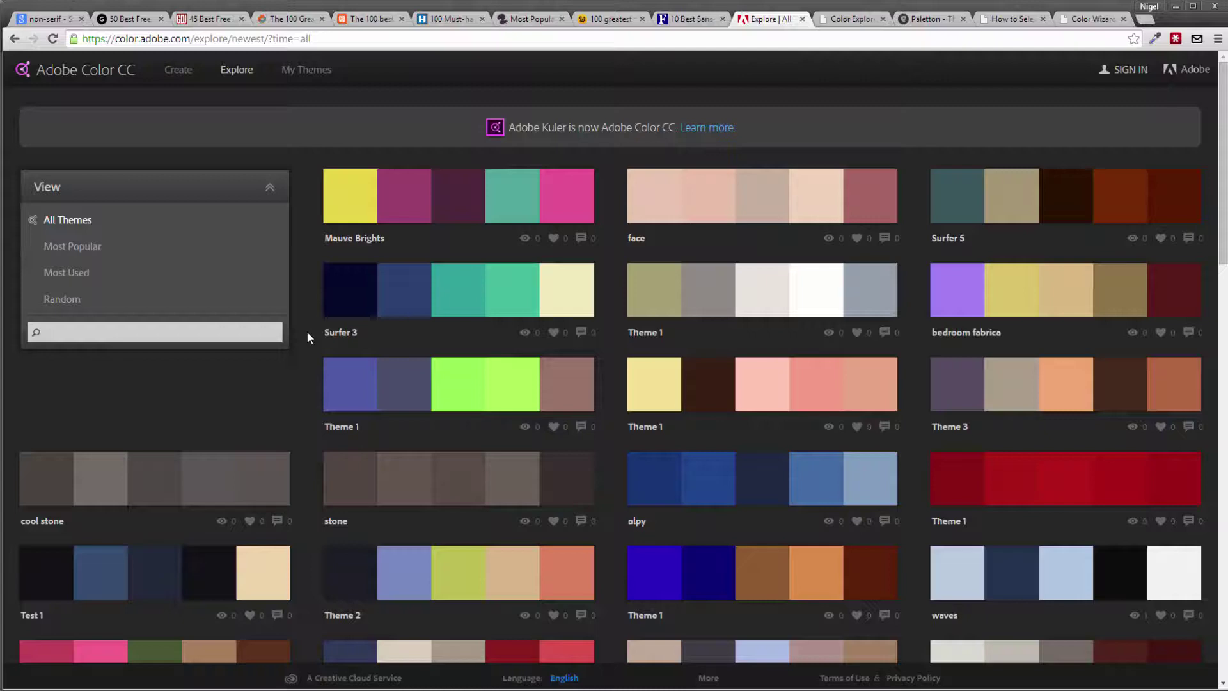
{"action": "left_click", "coordinate": [834, 20]}
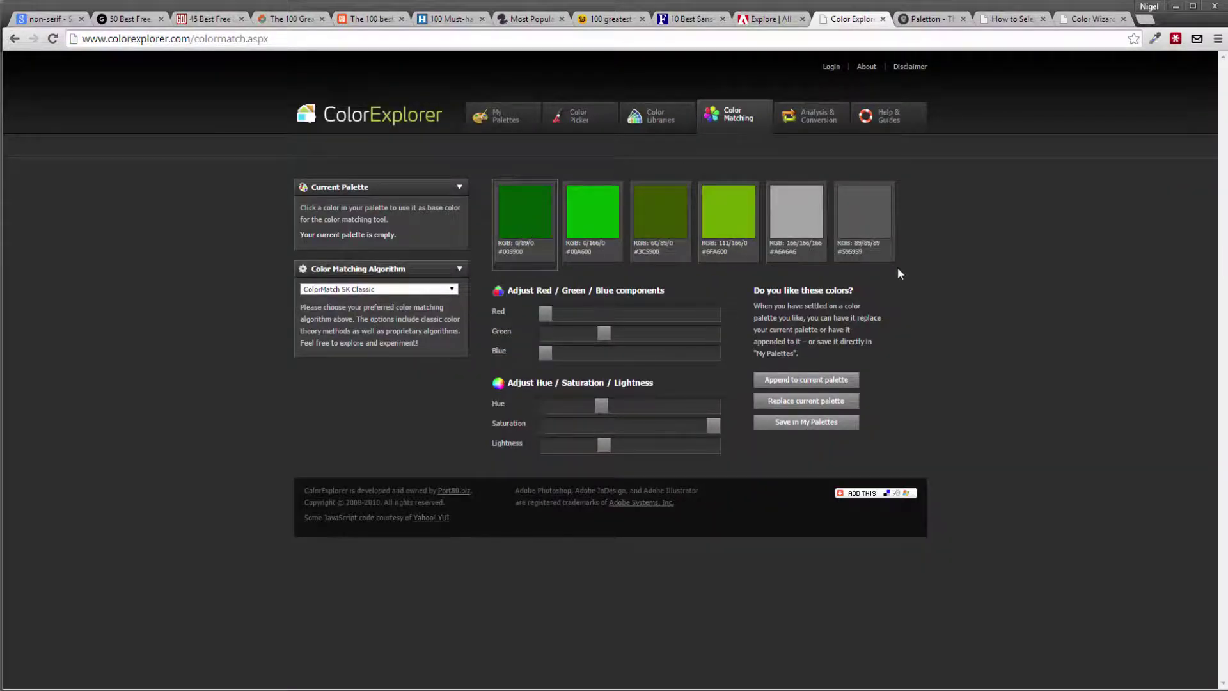
{"action": "left_click", "coordinate": [543, 230]}
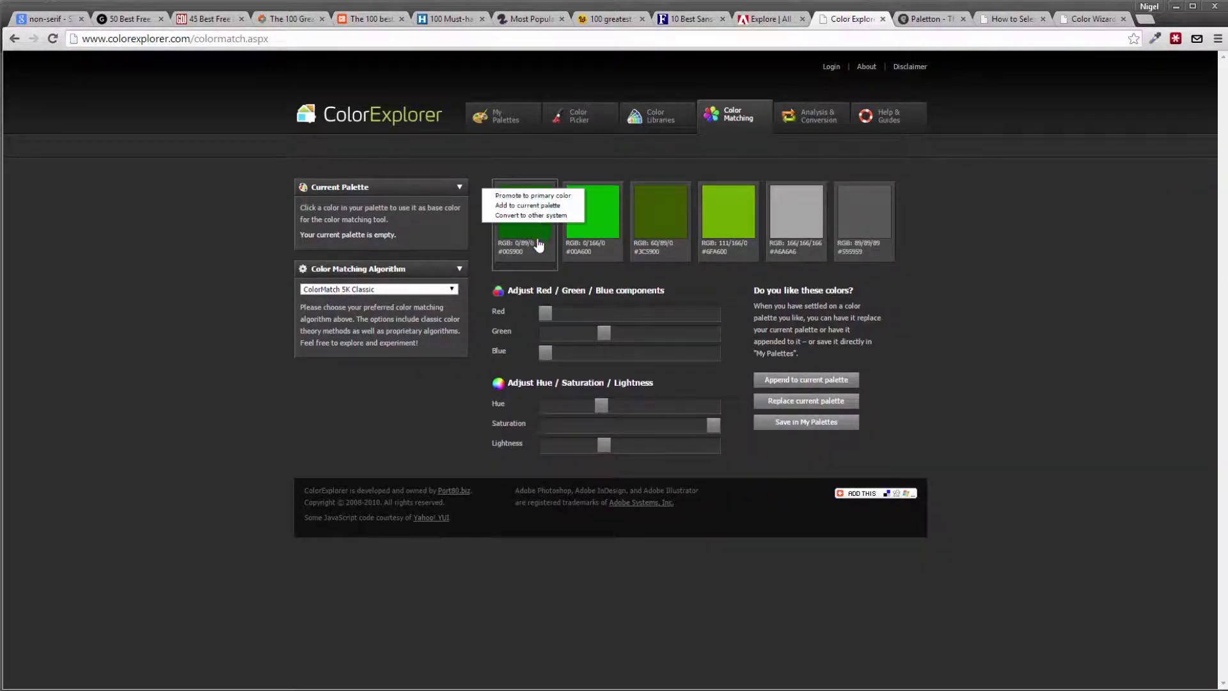
{"action": "left_click", "coordinate": [768, 19]}
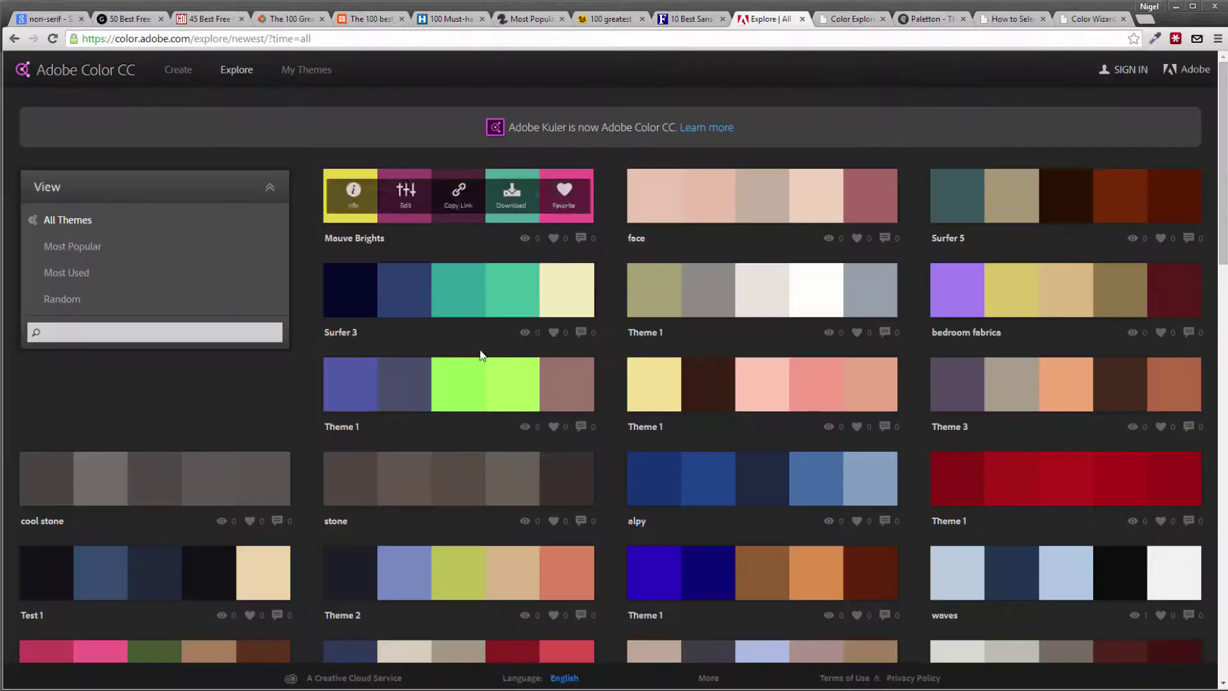
{"action": "left_click", "coordinate": [177, 78]}
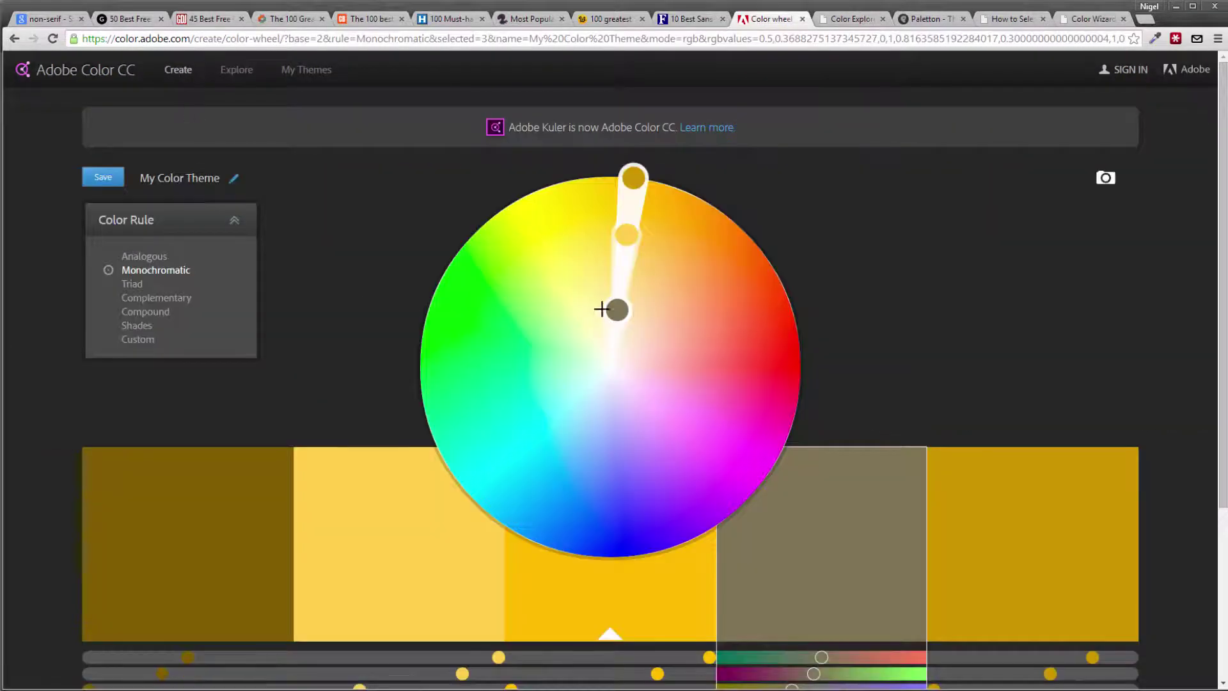
{"action": "left_click_drag", "start_coordinate": [616, 311], "coordinate": [692, 269]}
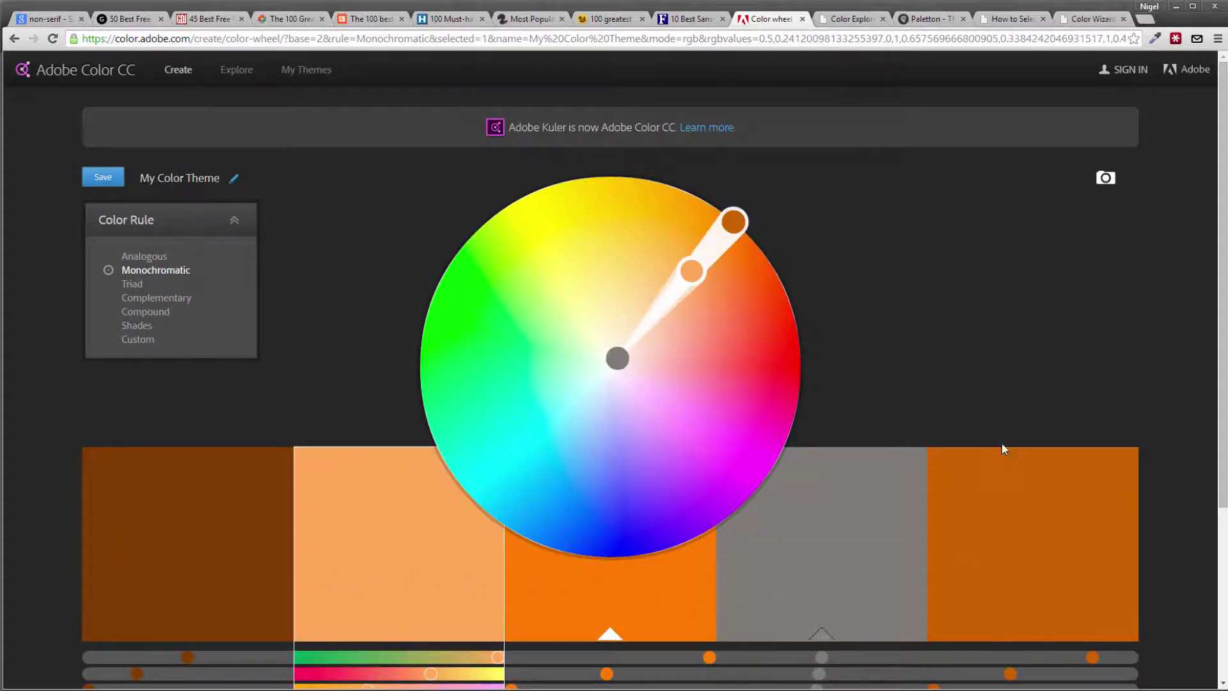
{"action": "scroll", "coordinate": [944, 382], "scroll_direction": "down", "scroll_amount": 4}
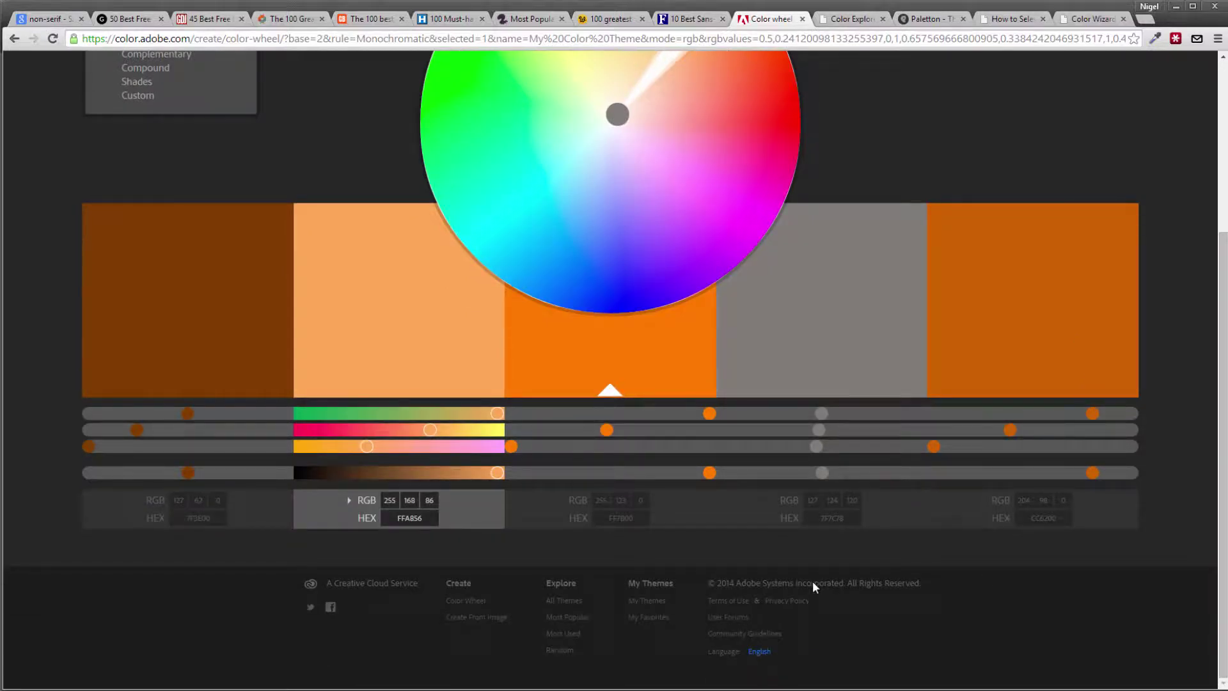
{"action": "left_click", "coordinate": [564, 599]}
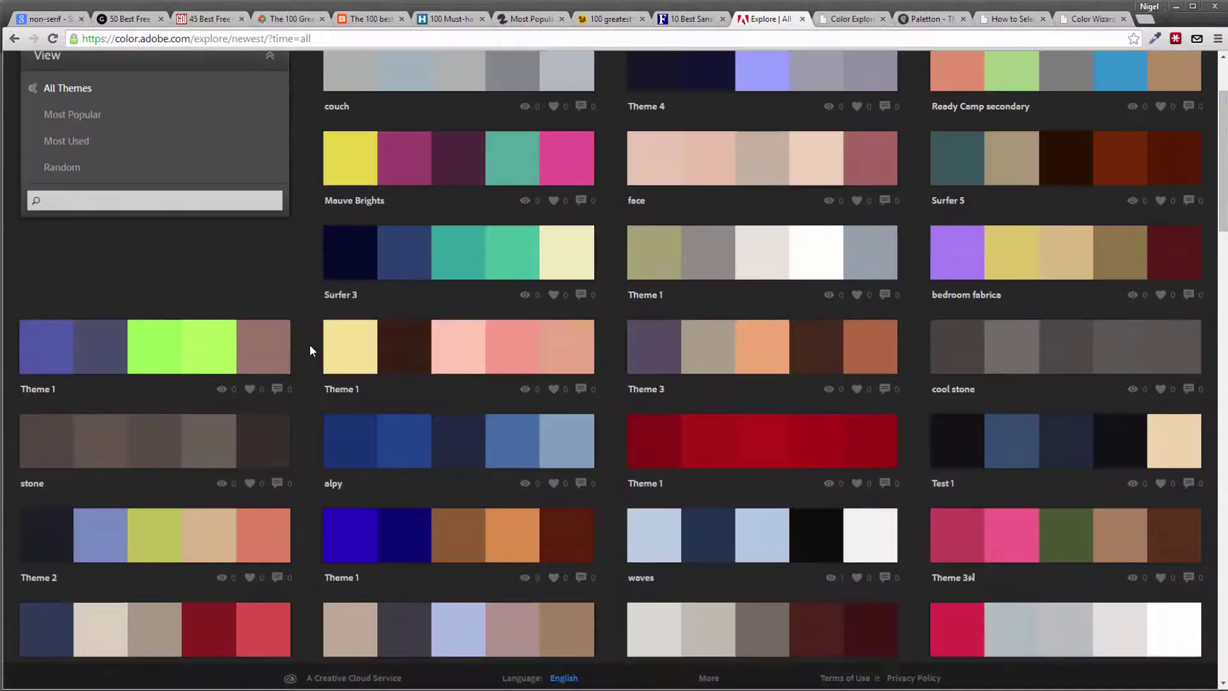
Step: Switch the Explore view to Most Popular, then Most Used, and browse the theme cards
{"action": "scroll", "coordinate": [157, 345], "scroll_direction": "up", "scroll_amount": 1}
{"action": "left_click", "coordinate": [72, 180]}
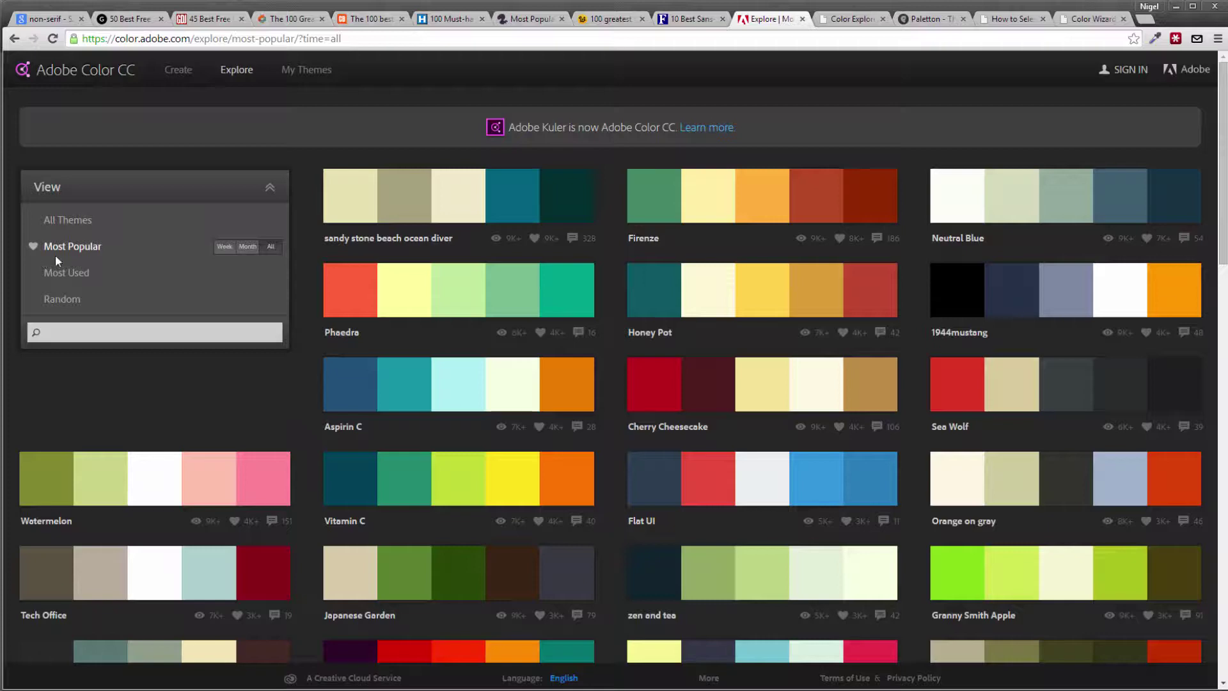
{"action": "left_click", "coordinate": [74, 275]}
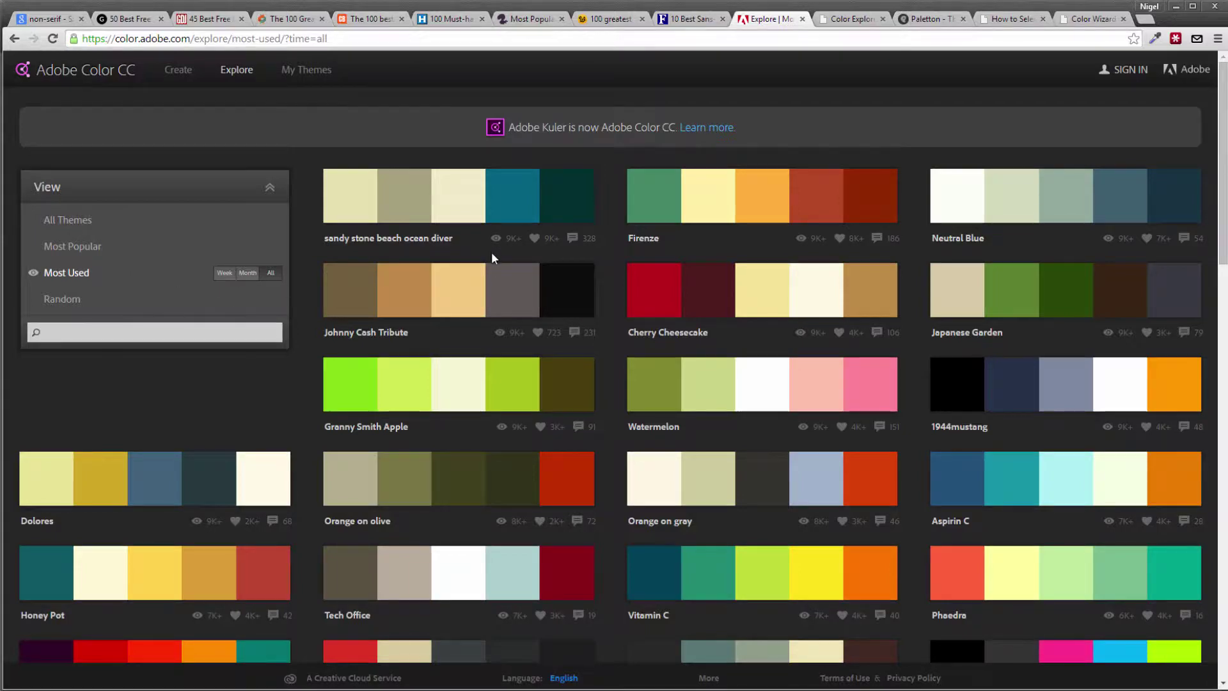
{"action": "mouse_move", "coordinate": [758, 243]}
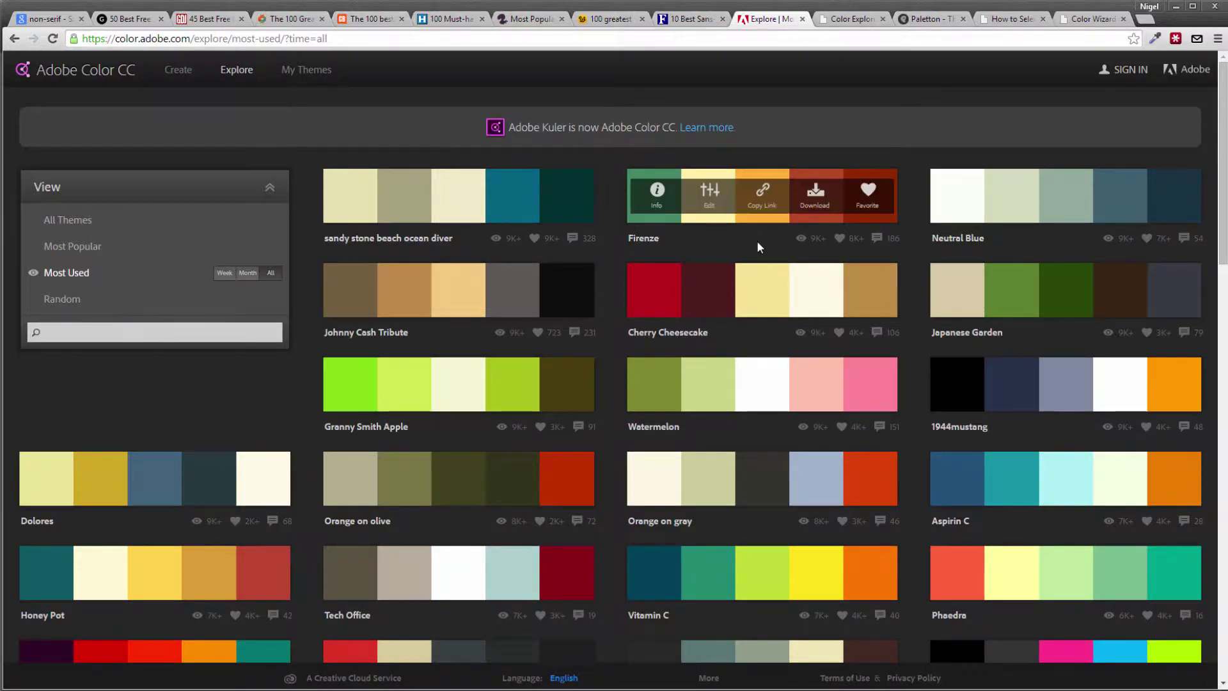
{"action": "mouse_move", "coordinate": [794, 342]}
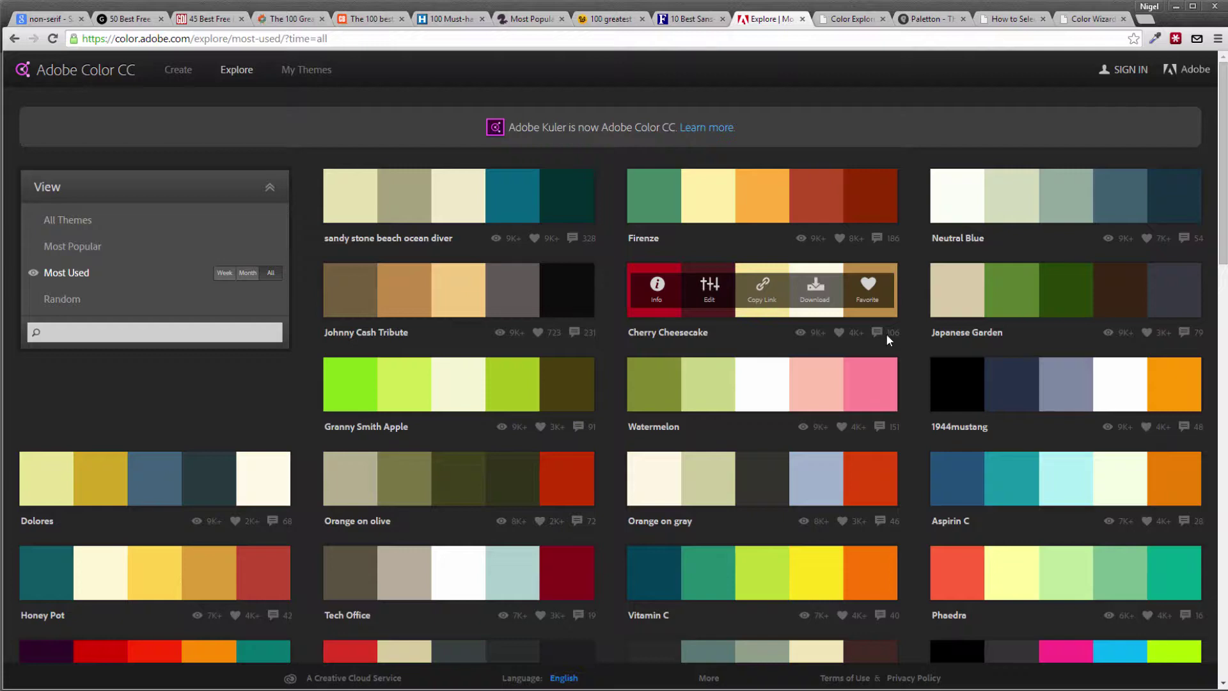
{"action": "scroll", "coordinate": [301, 419], "scroll_direction": "down", "scroll_amount": 6}
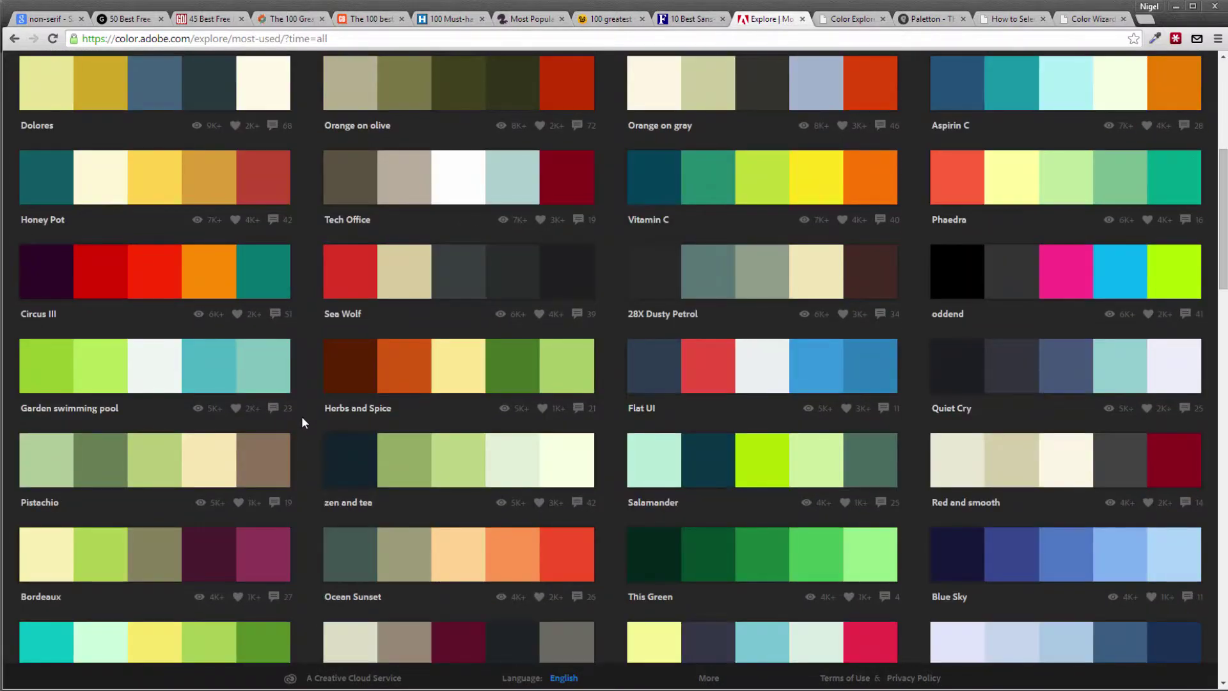
{"action": "scroll", "coordinate": [298, 403], "scroll_direction": "up", "scroll_amount": 6}
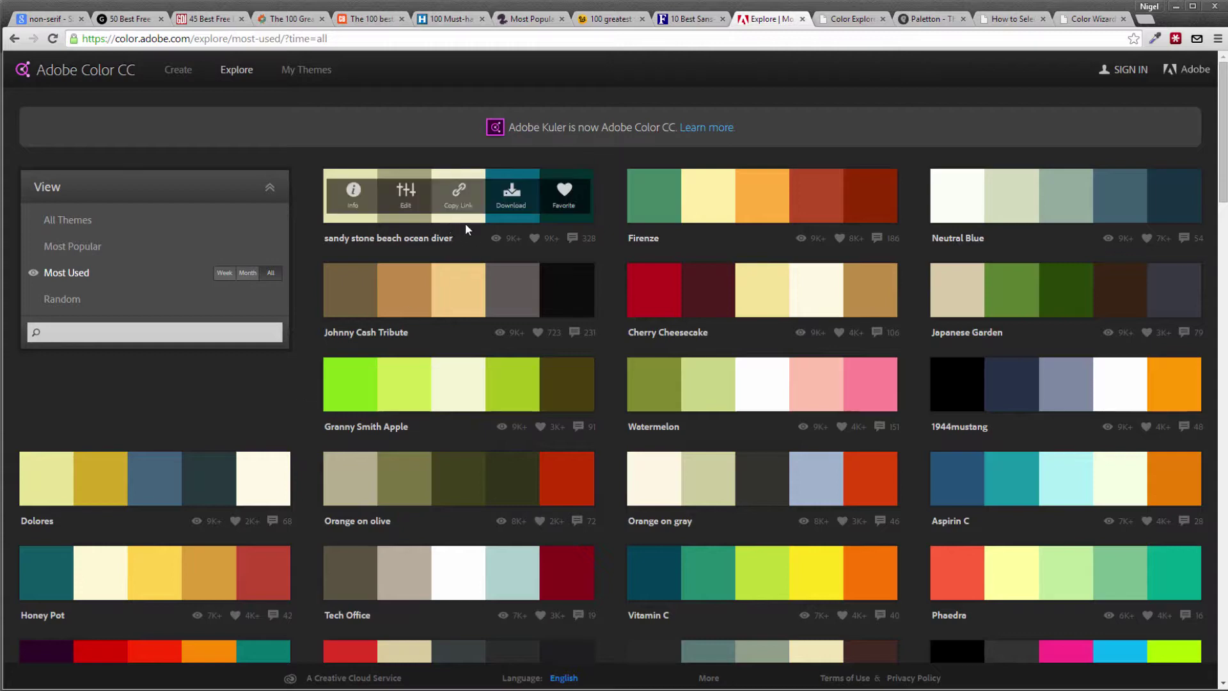